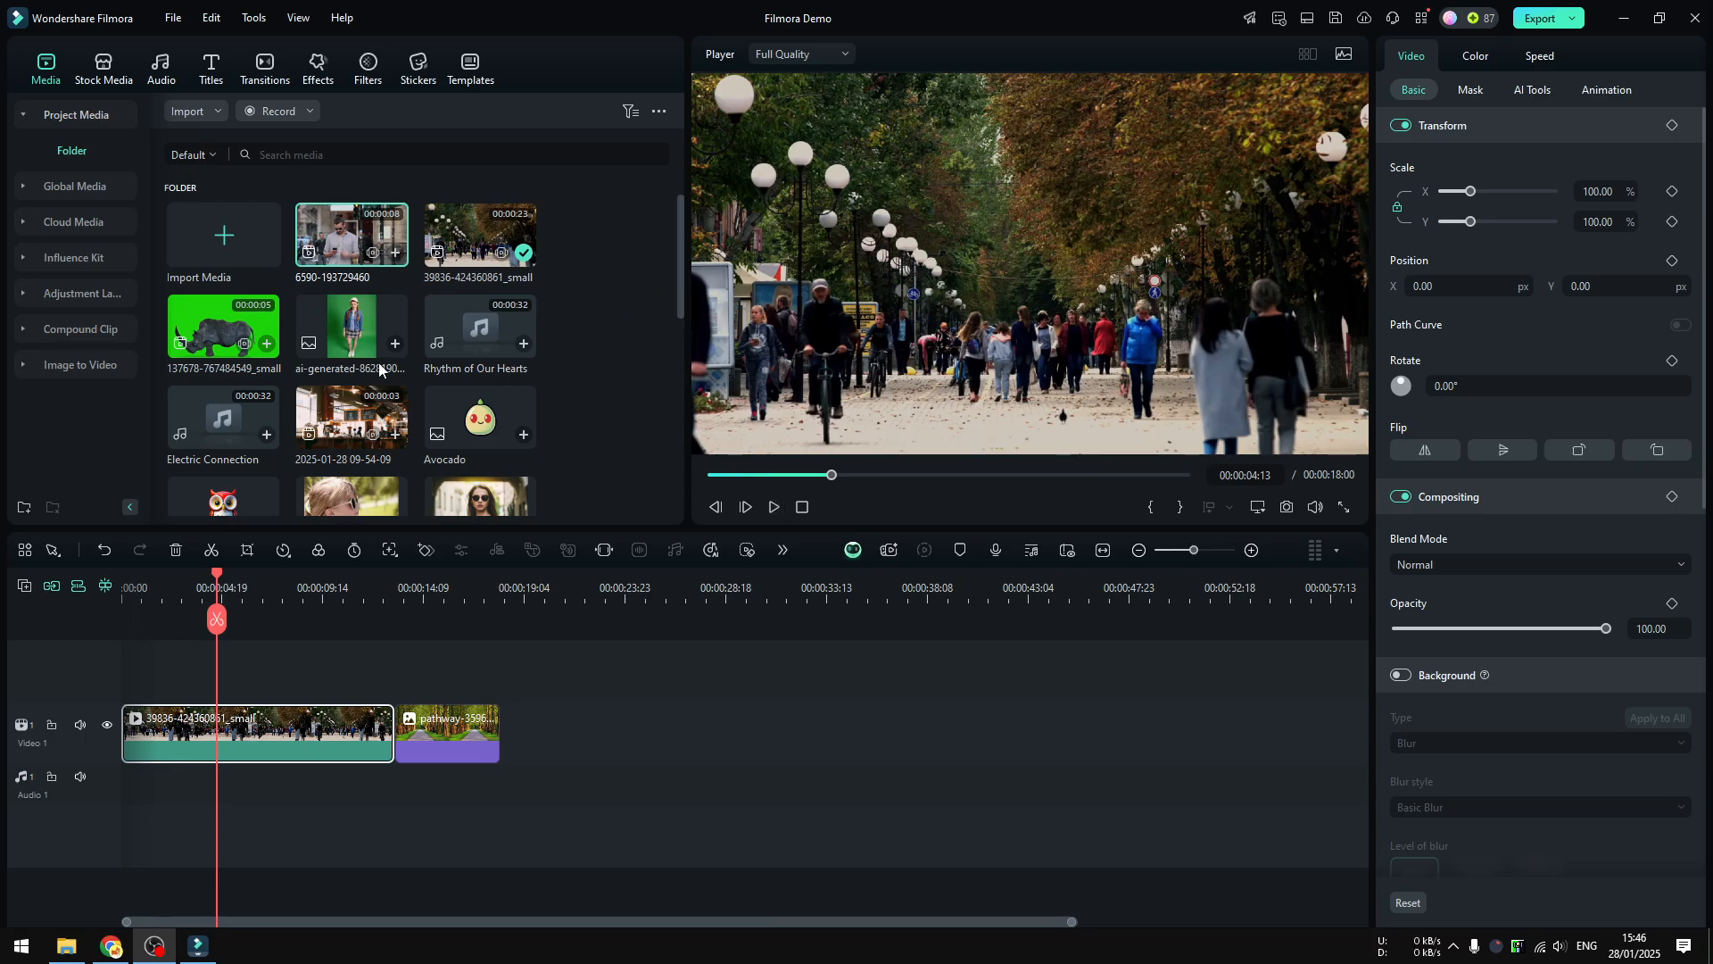
Place the green-screen rhino clip on the second video track at about 4 seconds, above the street video, and preview it
drag(224, 334, 219, 687)
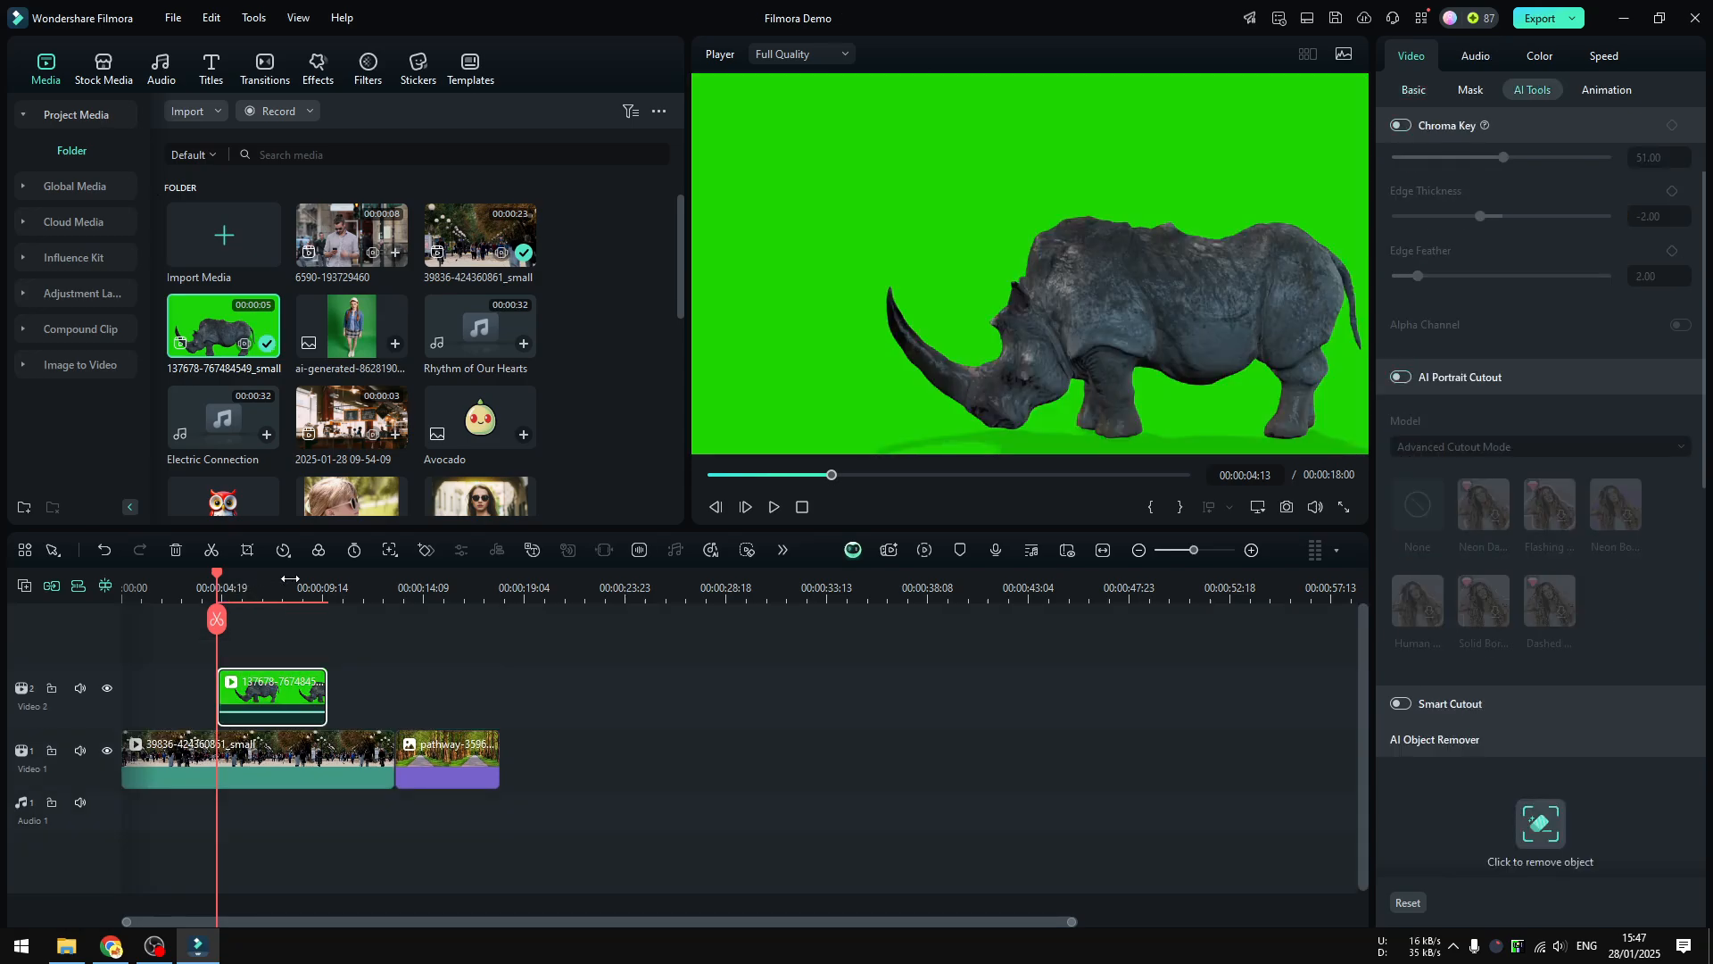
click(771, 508)
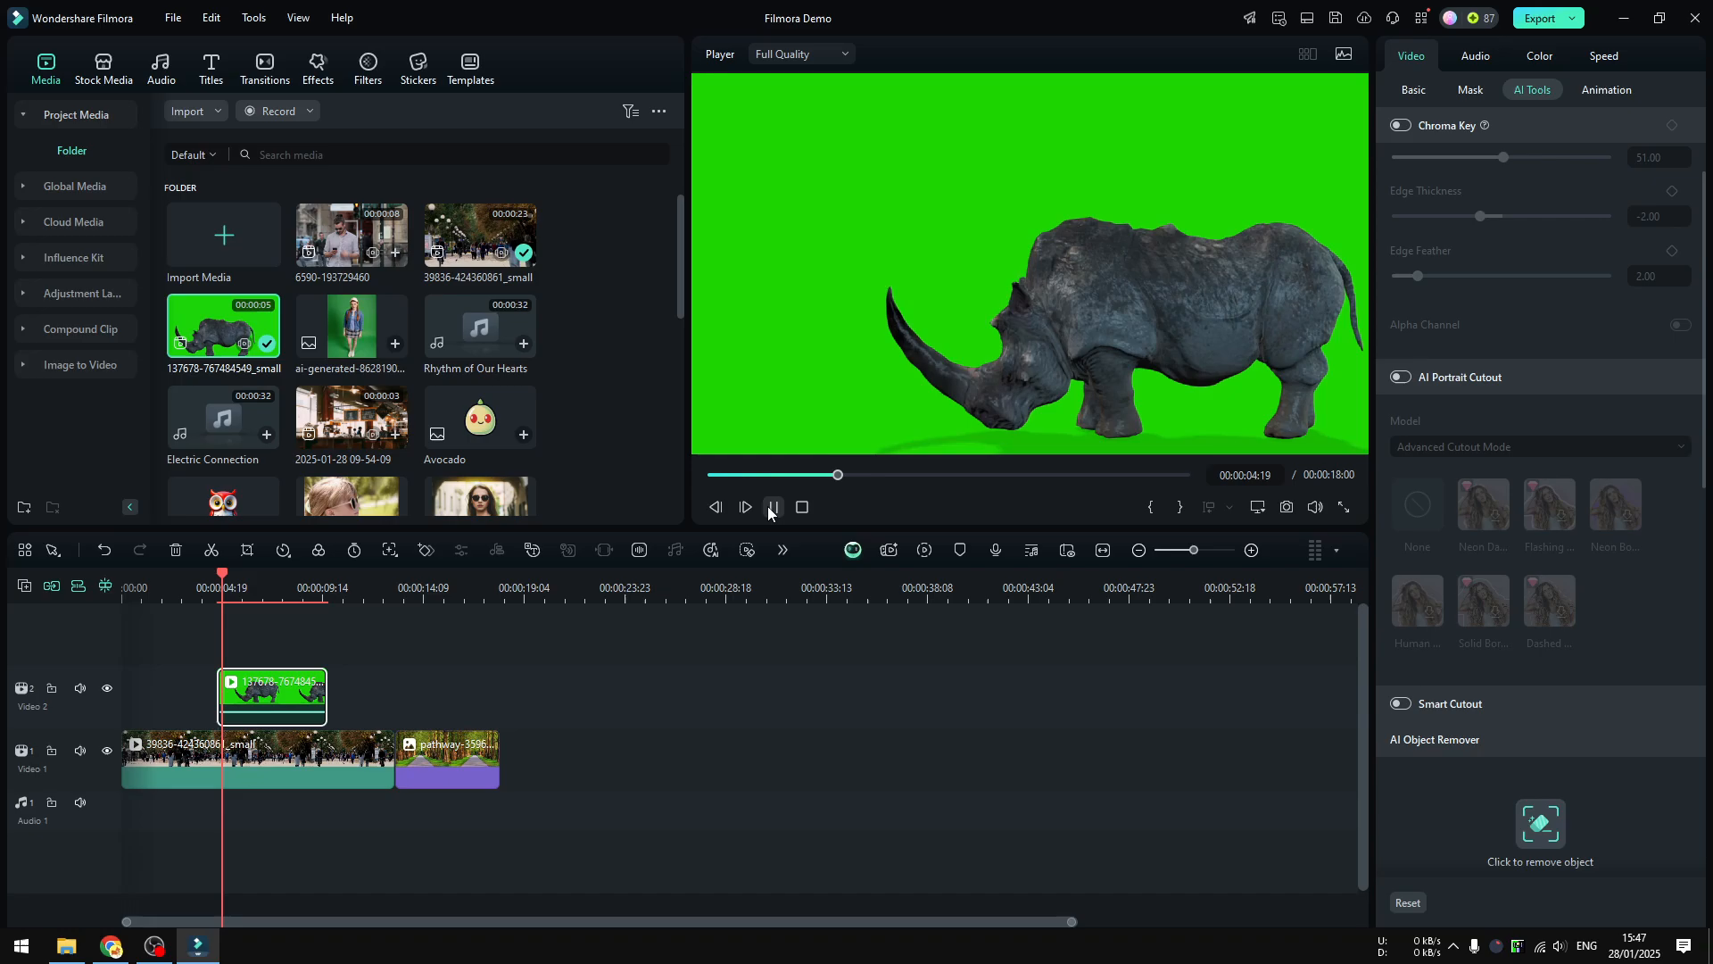
click(771, 507)
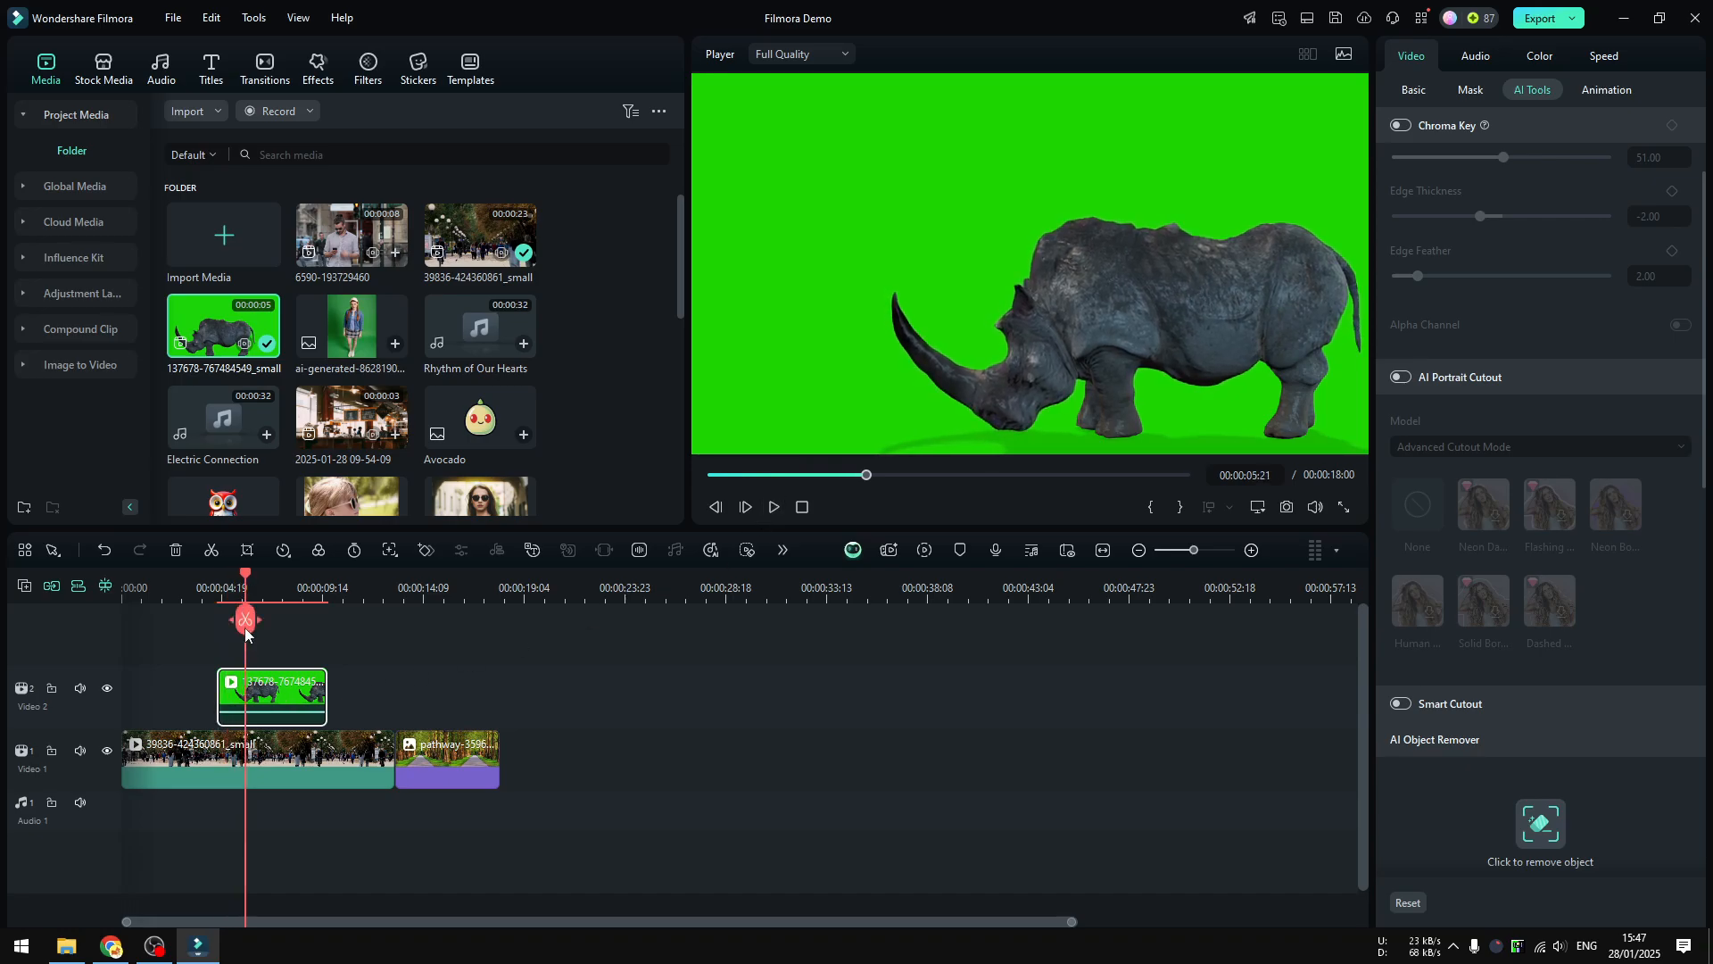
drag(244, 618, 185, 618)
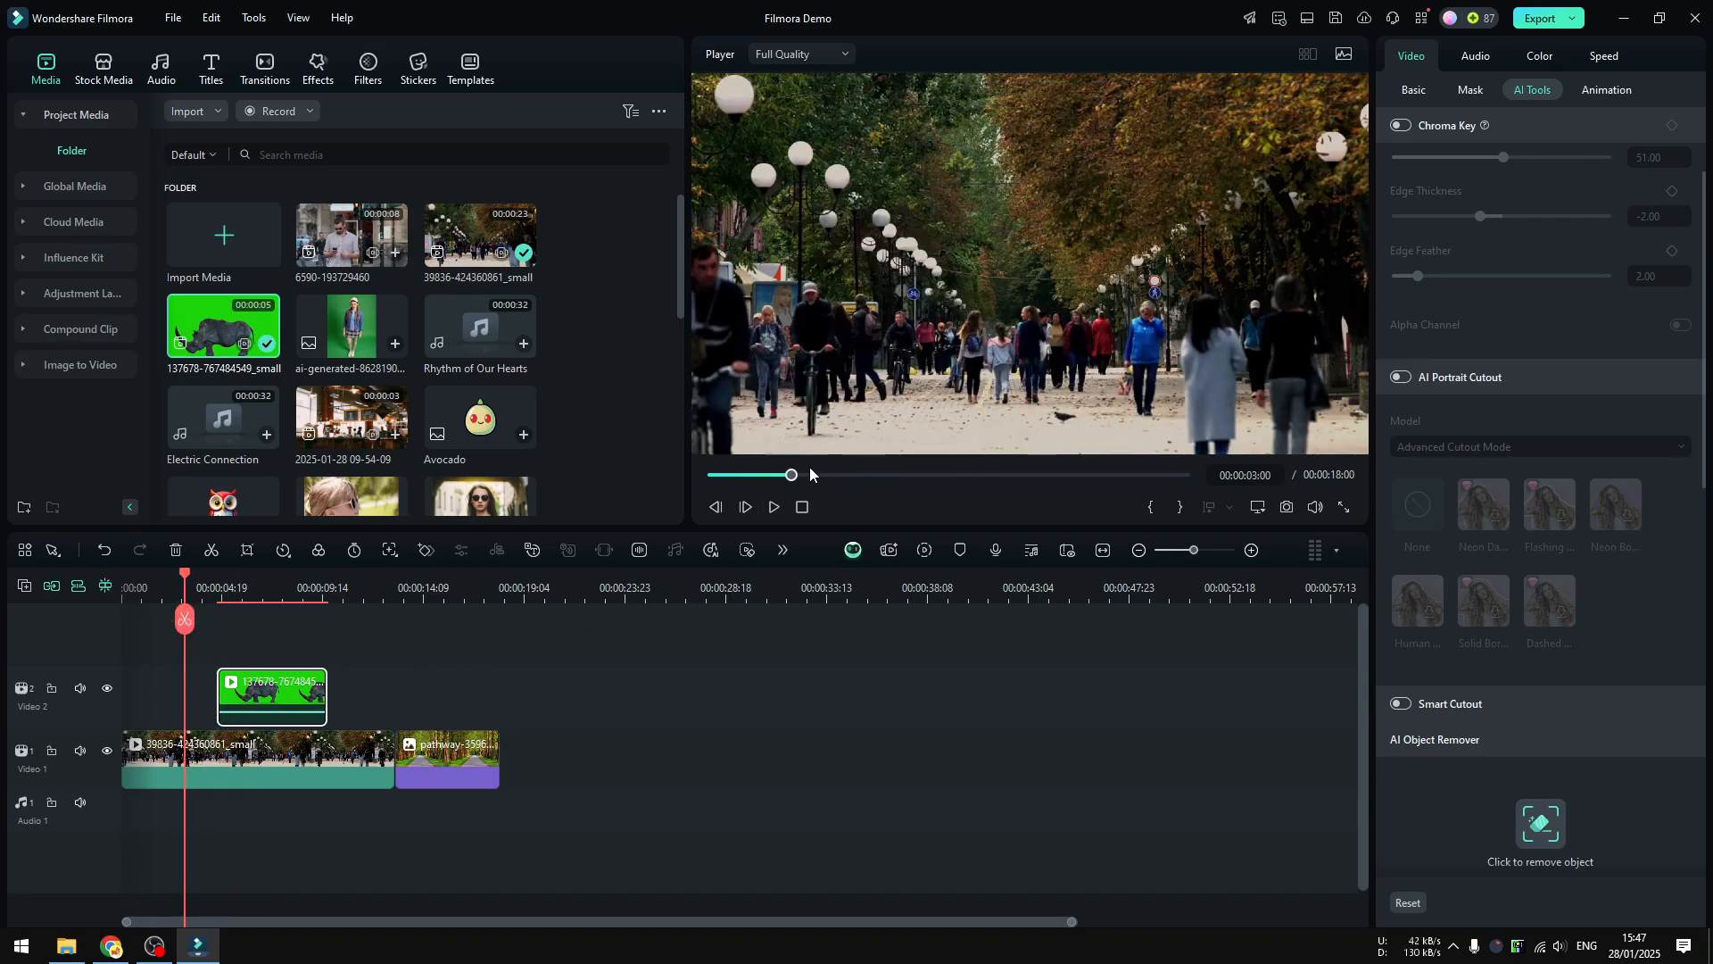
click(246, 587)
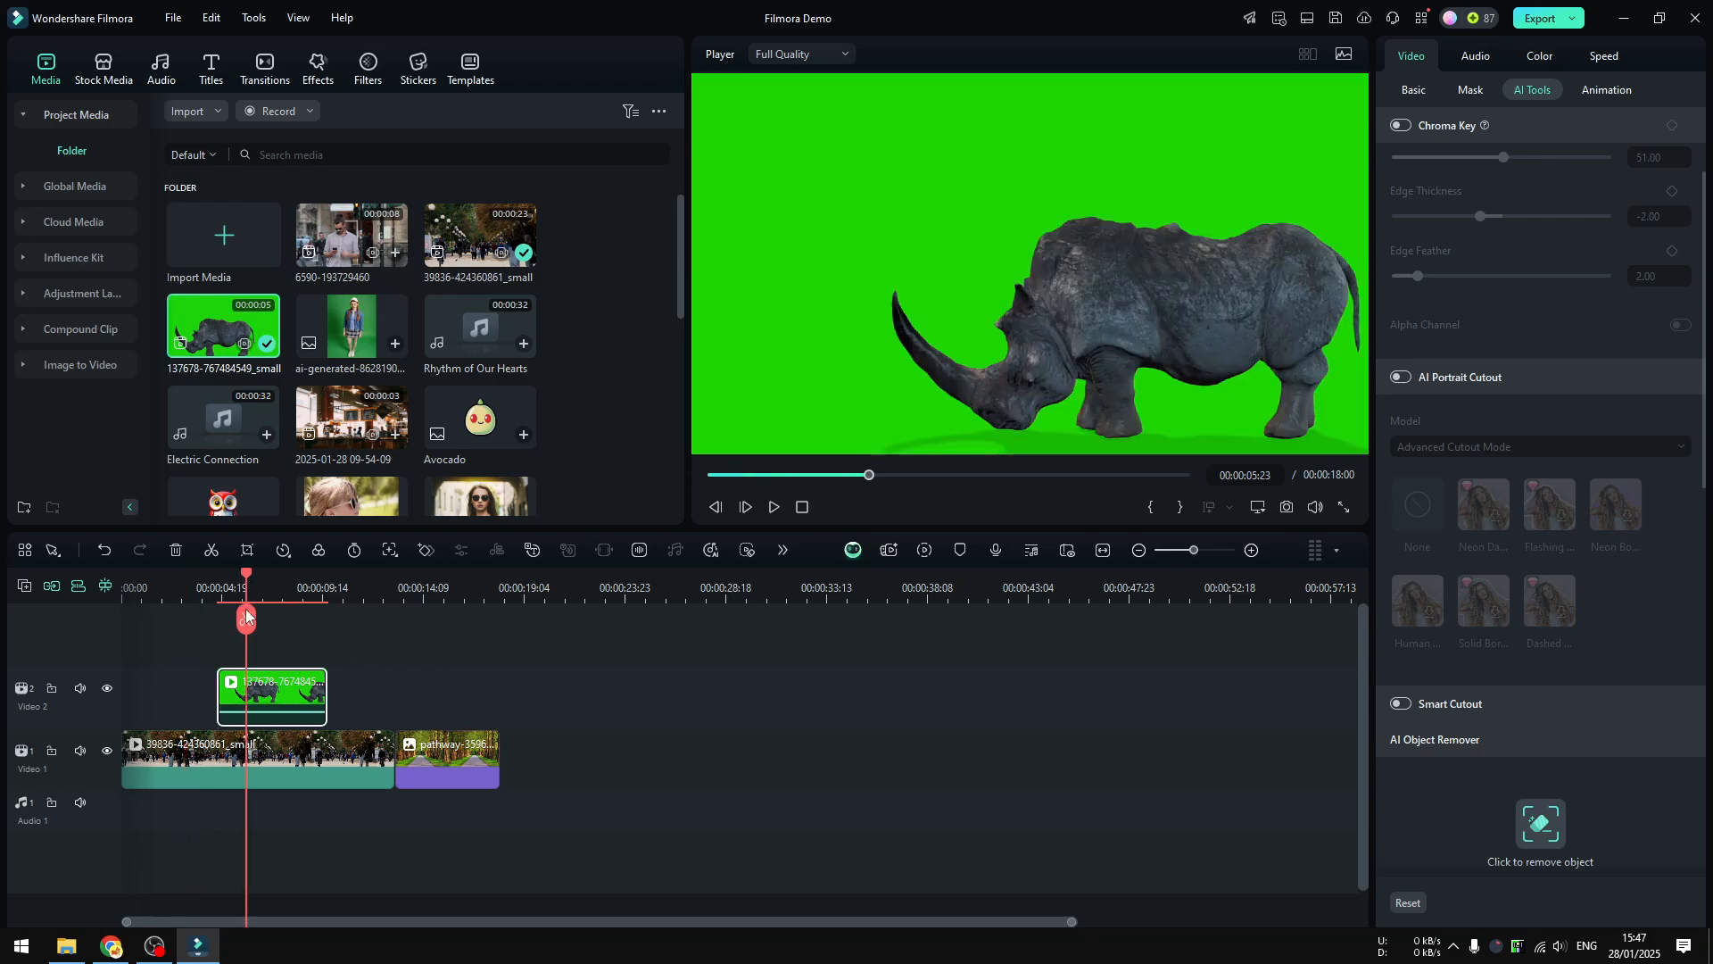
drag(246, 617, 176, 619)
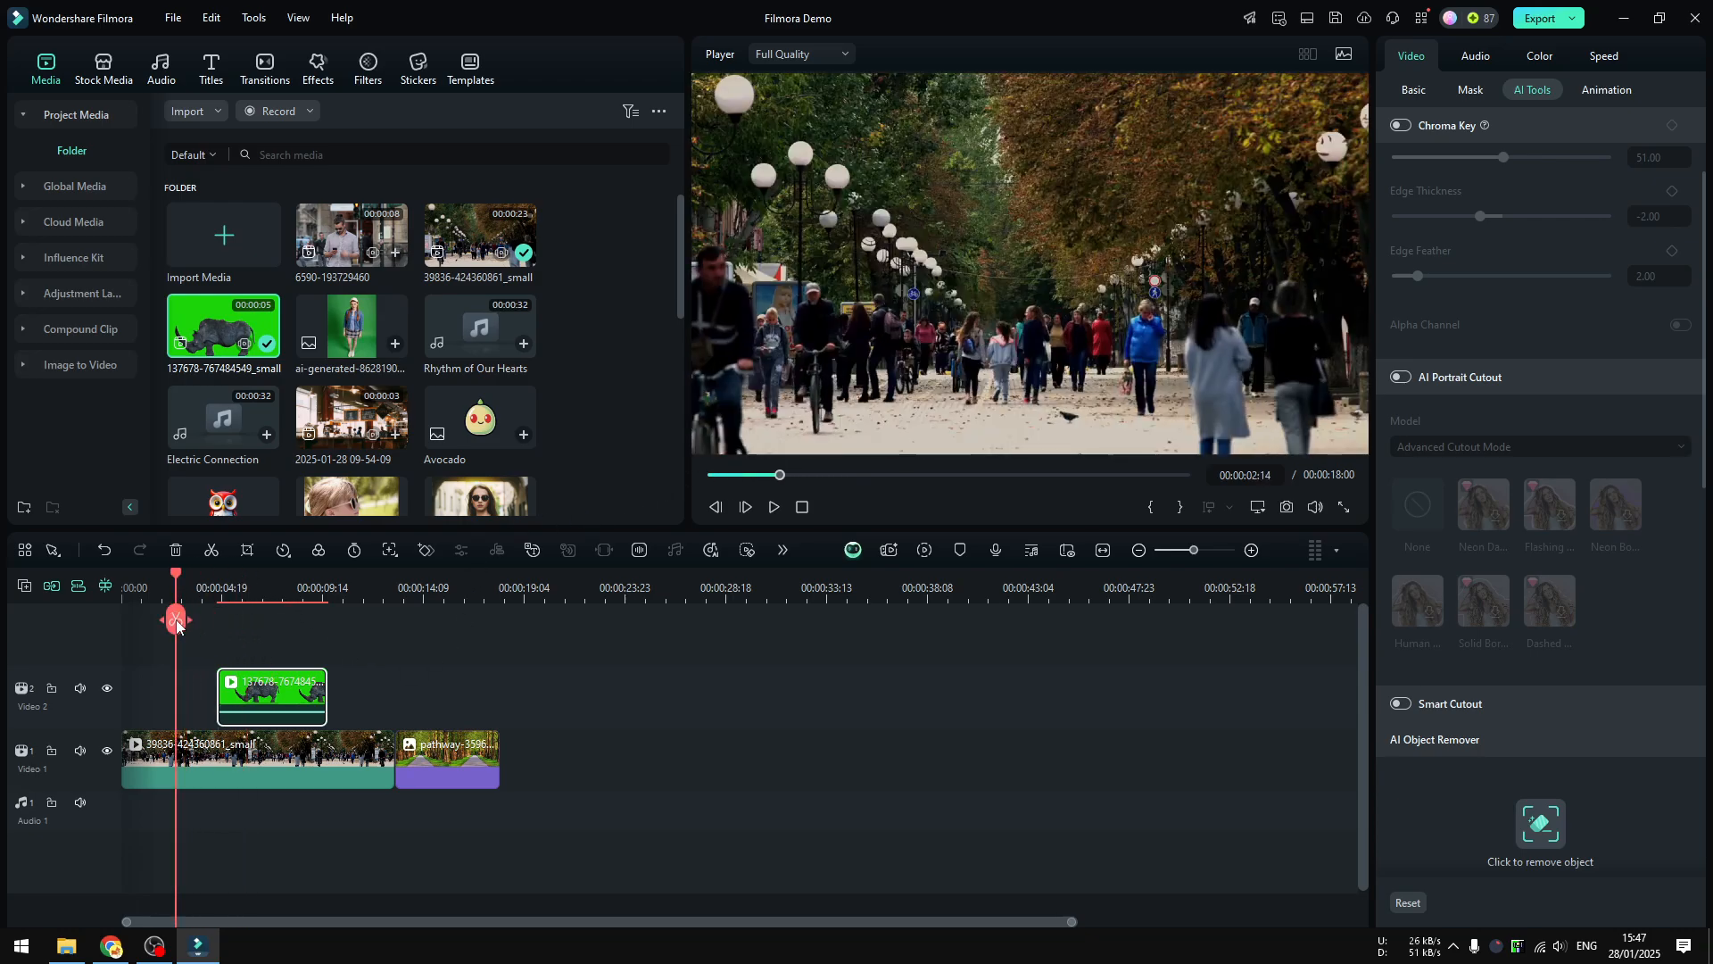
click(252, 591)
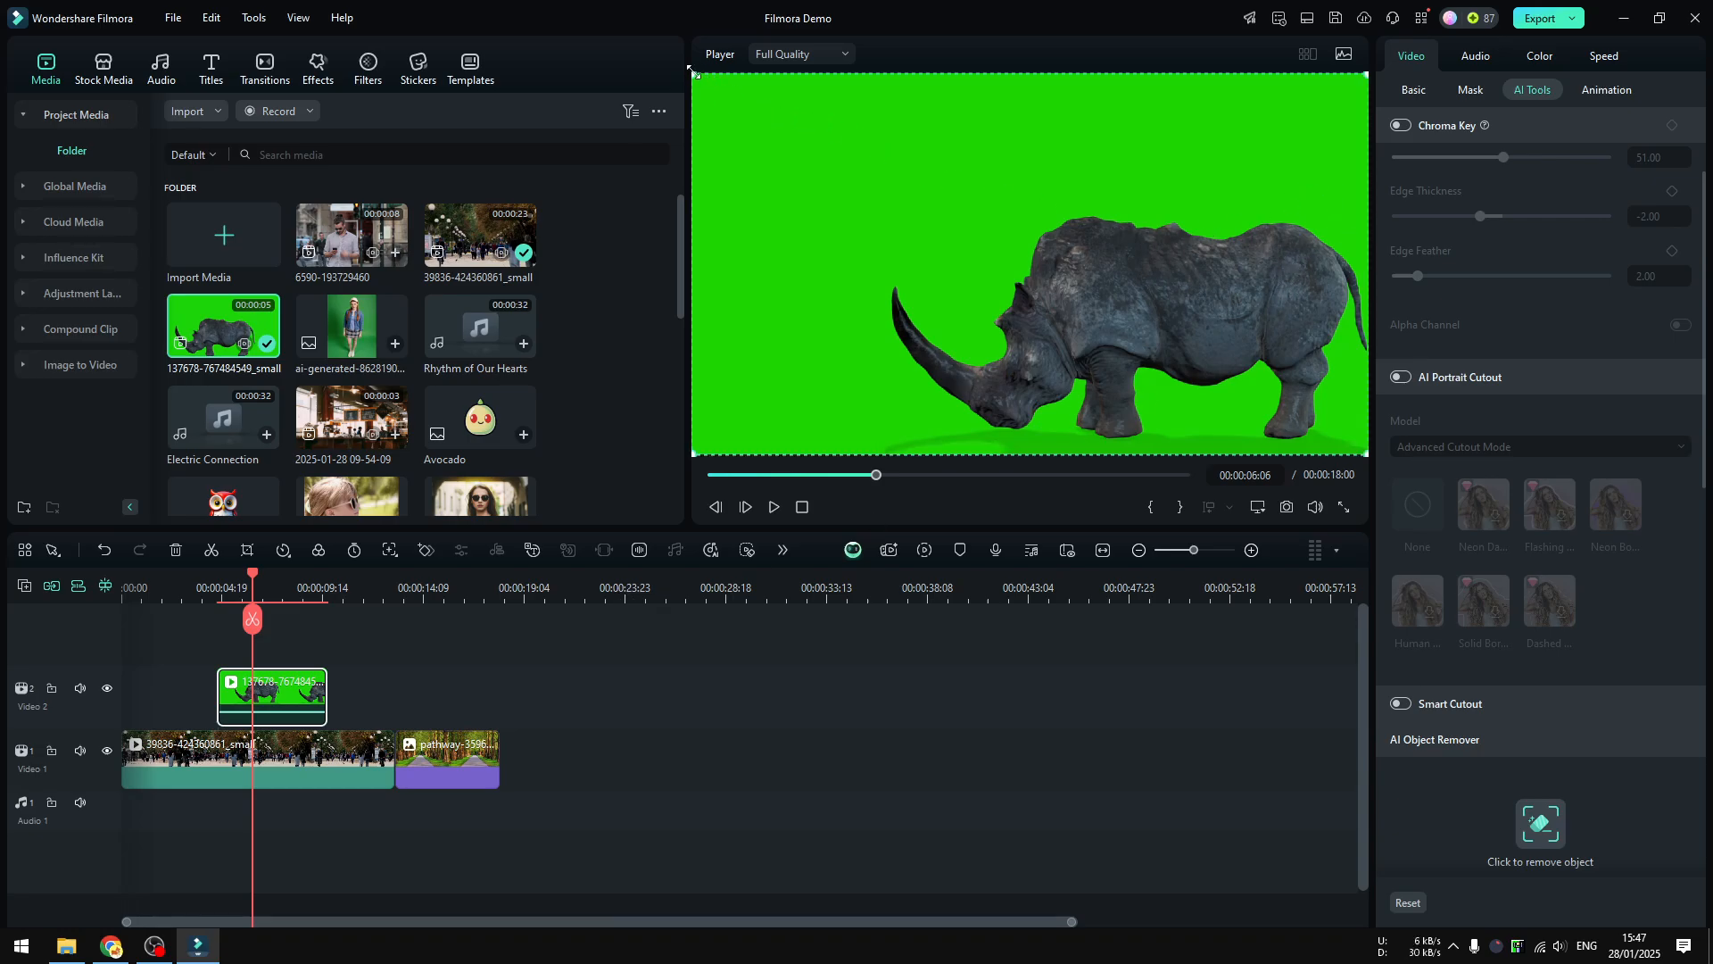
Shrink the rhino overlay in the frame and move it toward the centre of the street
drag(696, 75, 949, 220)
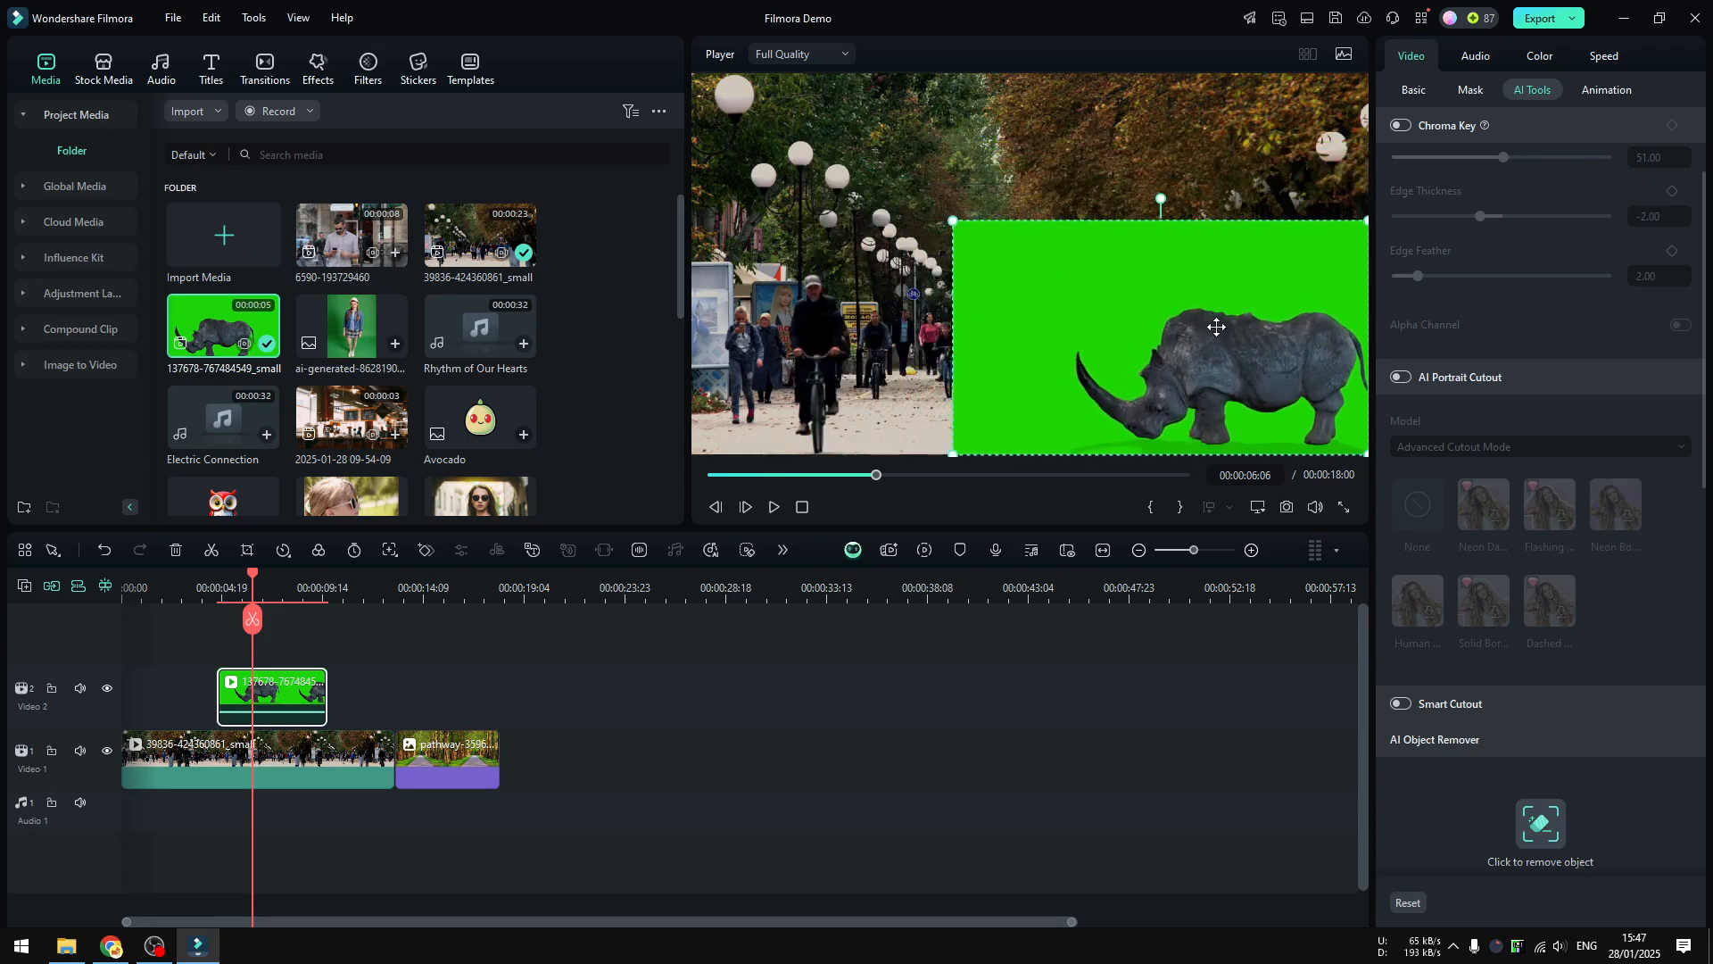
drag(1208, 326, 1029, 338)
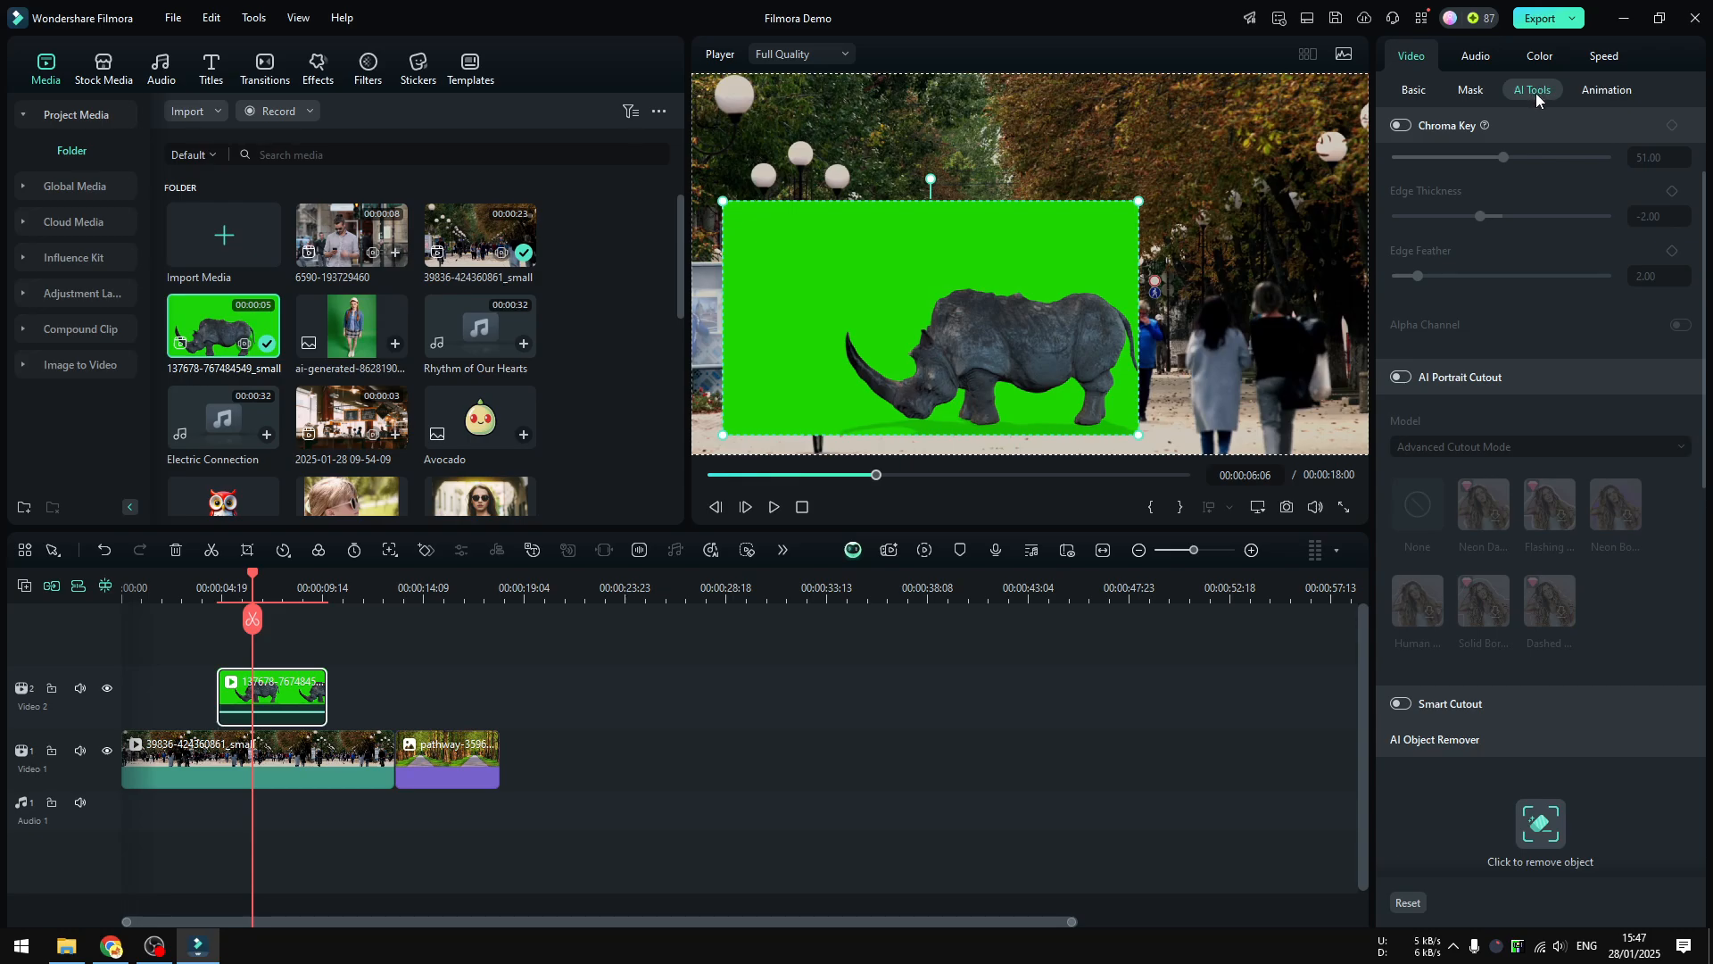
Enable Chroma Key on the rhino clip to remove its green background
scroll(1700, 230, up, 3)
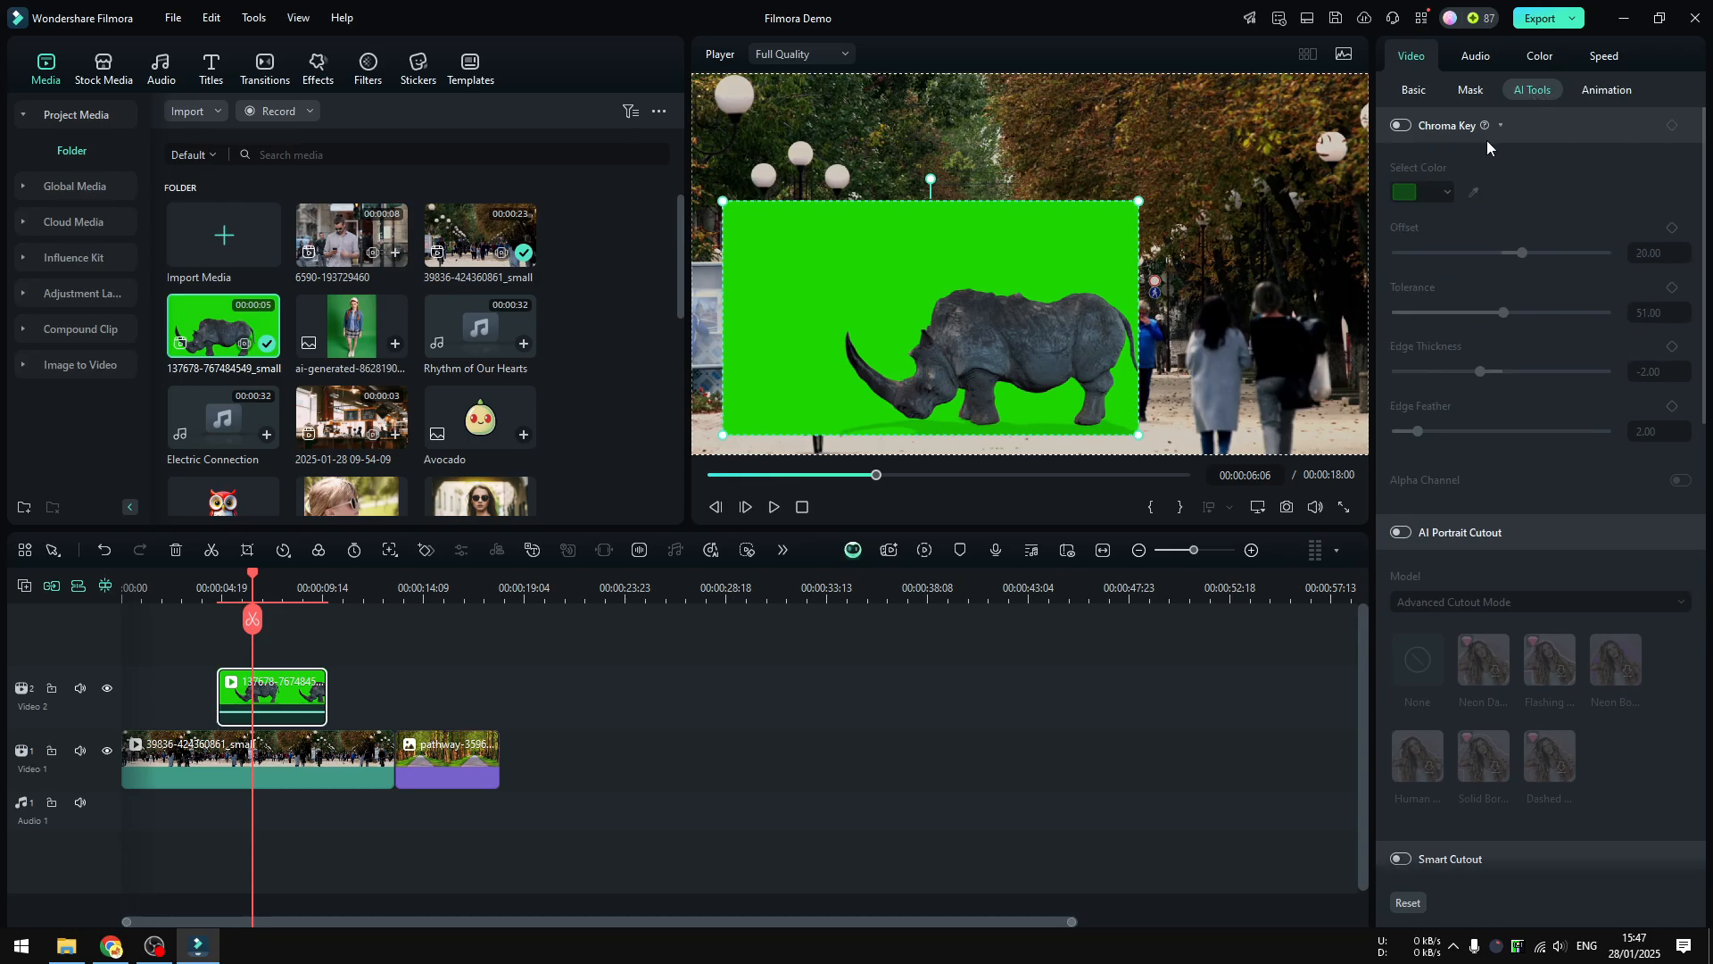
click(1400, 126)
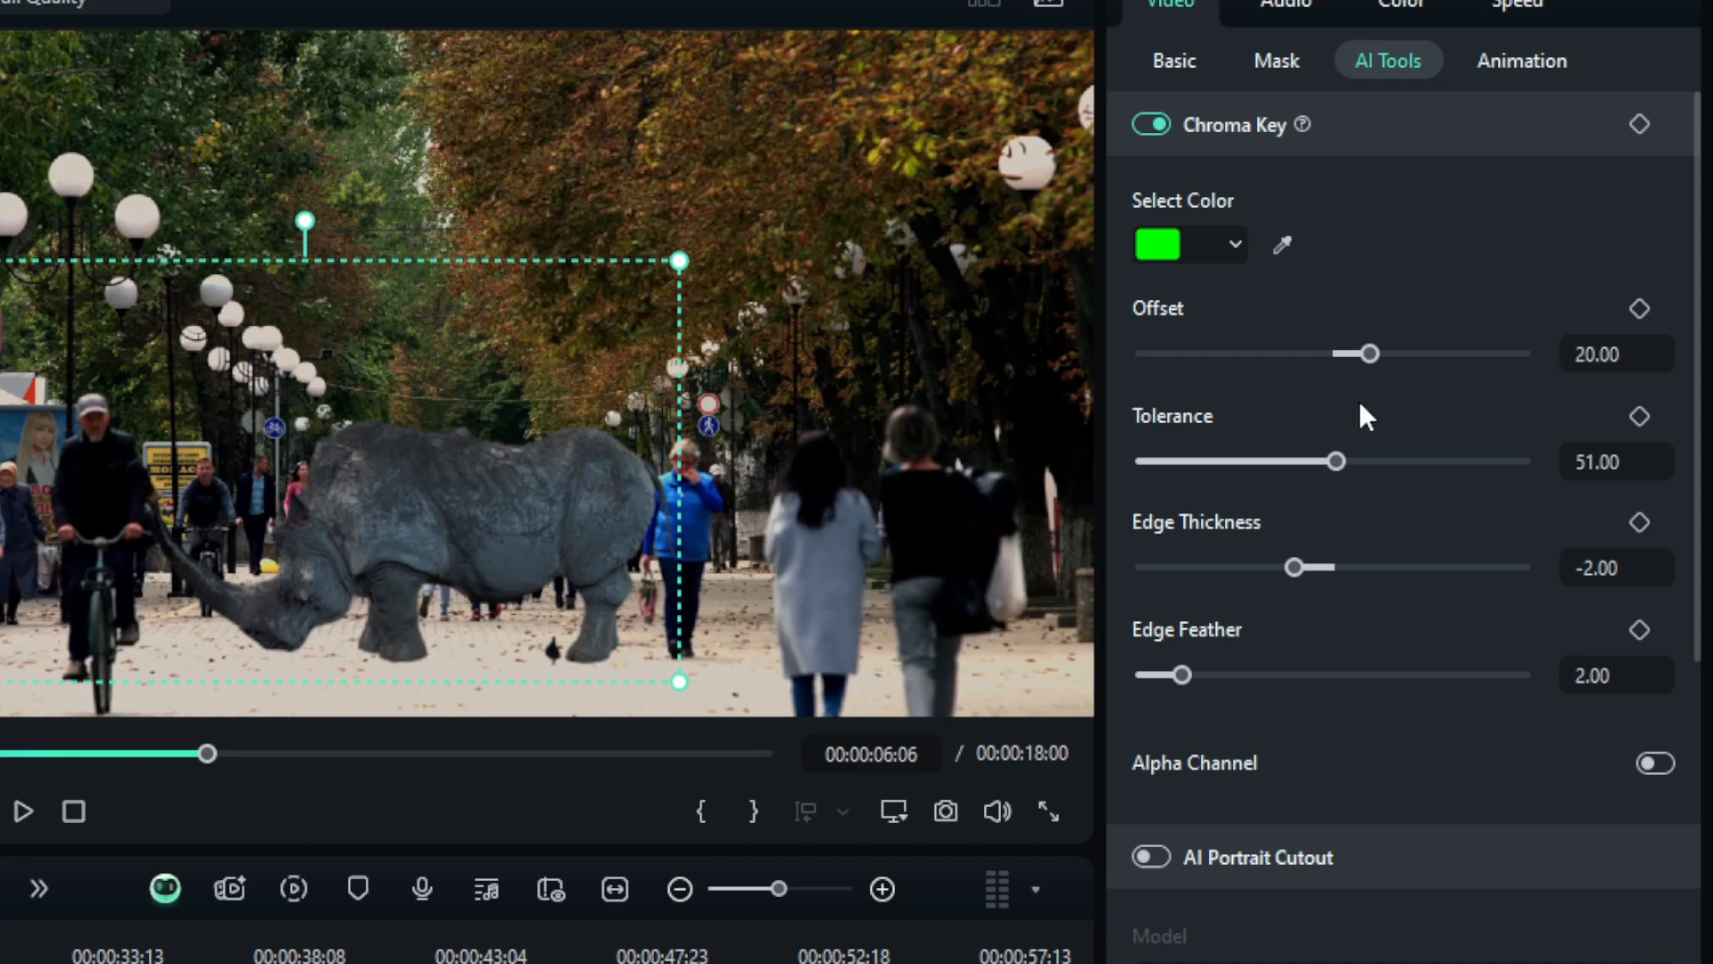
mouse_move(1387, 352)
mouse_down()
mouse_move(1245, 351)
mouse_move(1367, 355)
mouse_up()
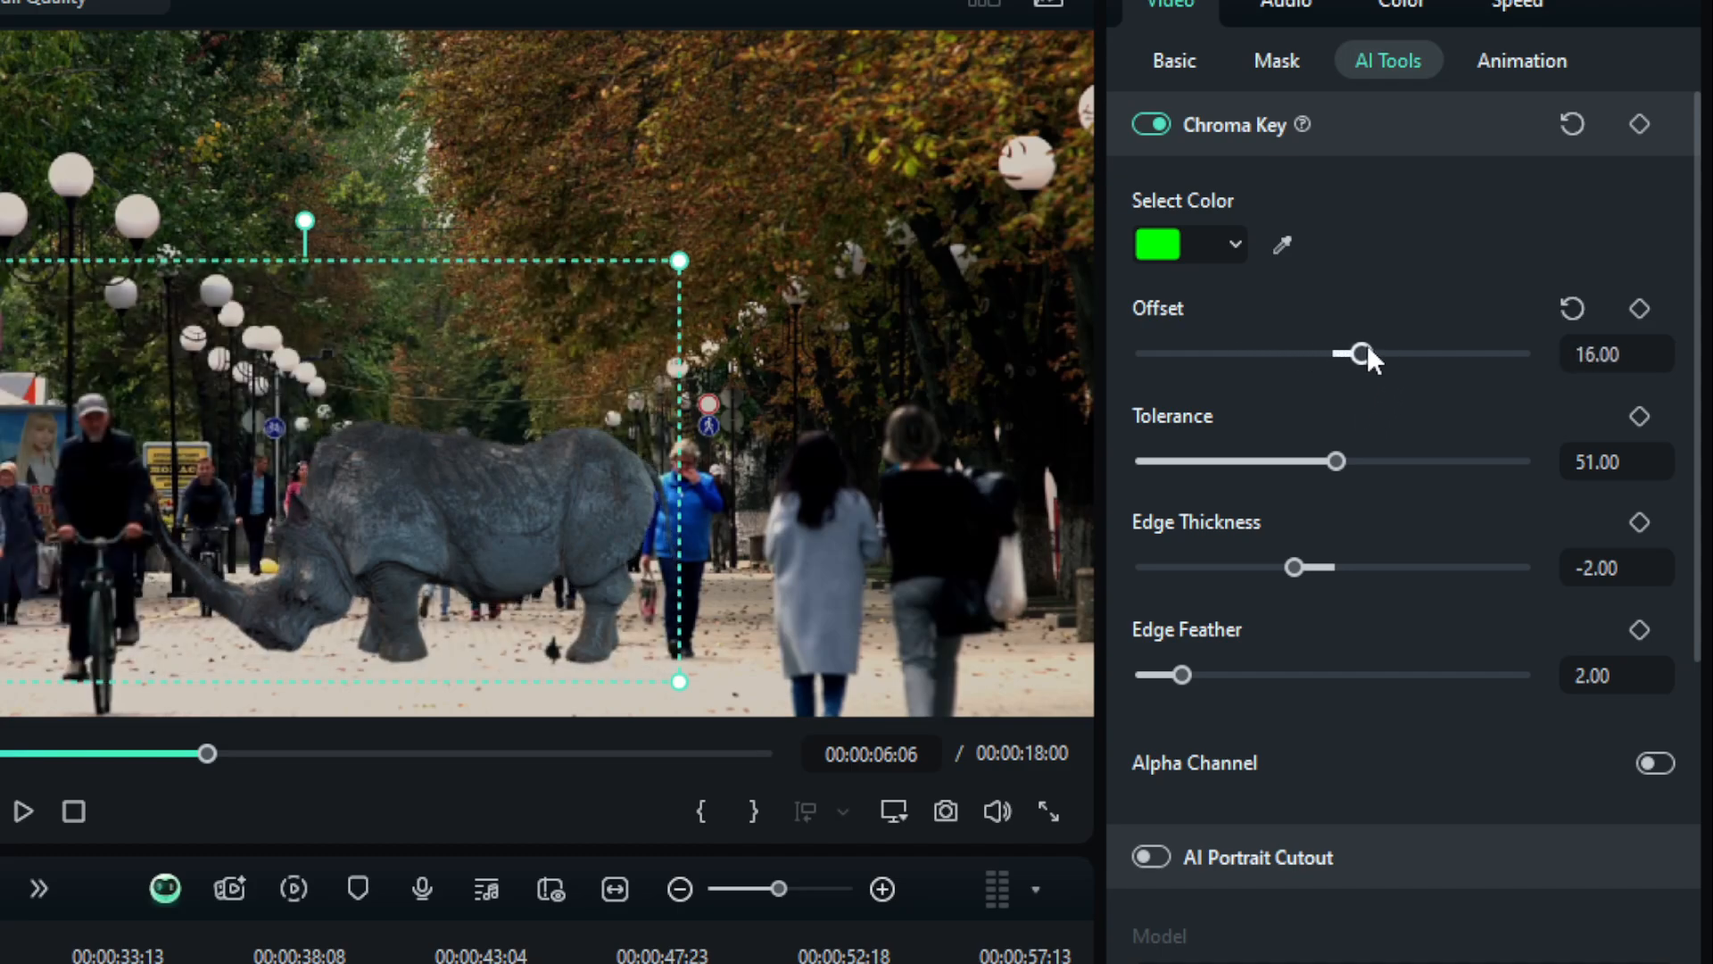
click(1561, 310)
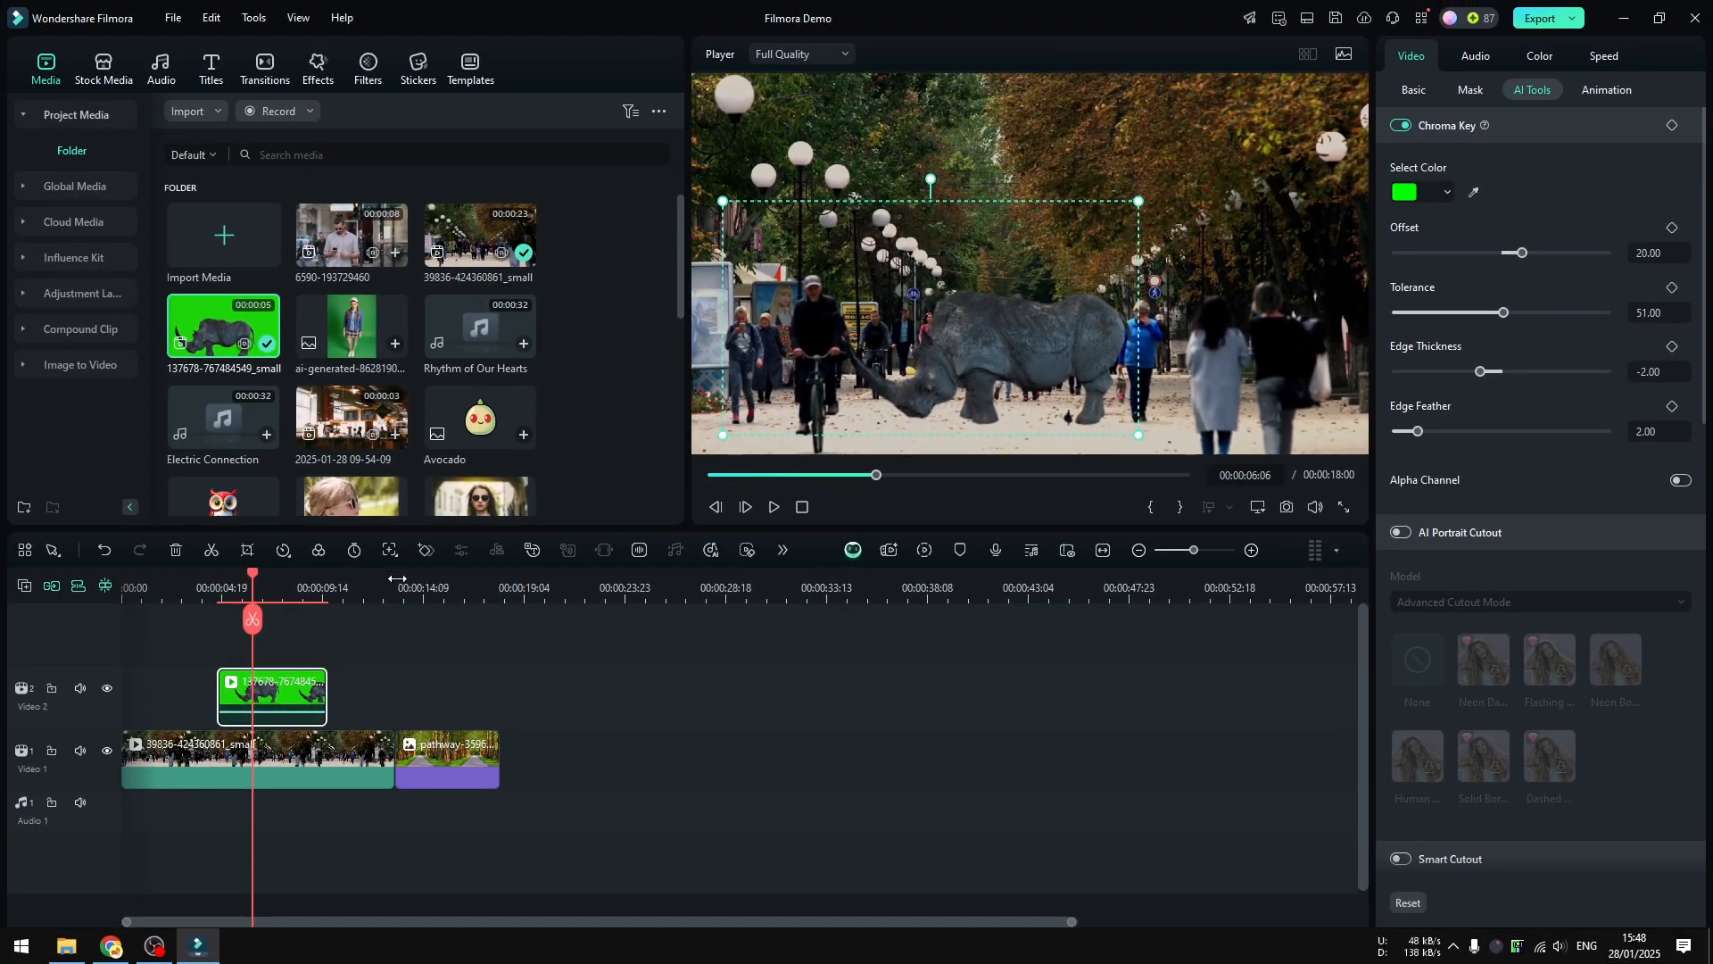
Add the AI-generated woman image to the second video track at about 14 seconds, above the forest path clip
click(372, 584)
drag(372, 624, 420, 627)
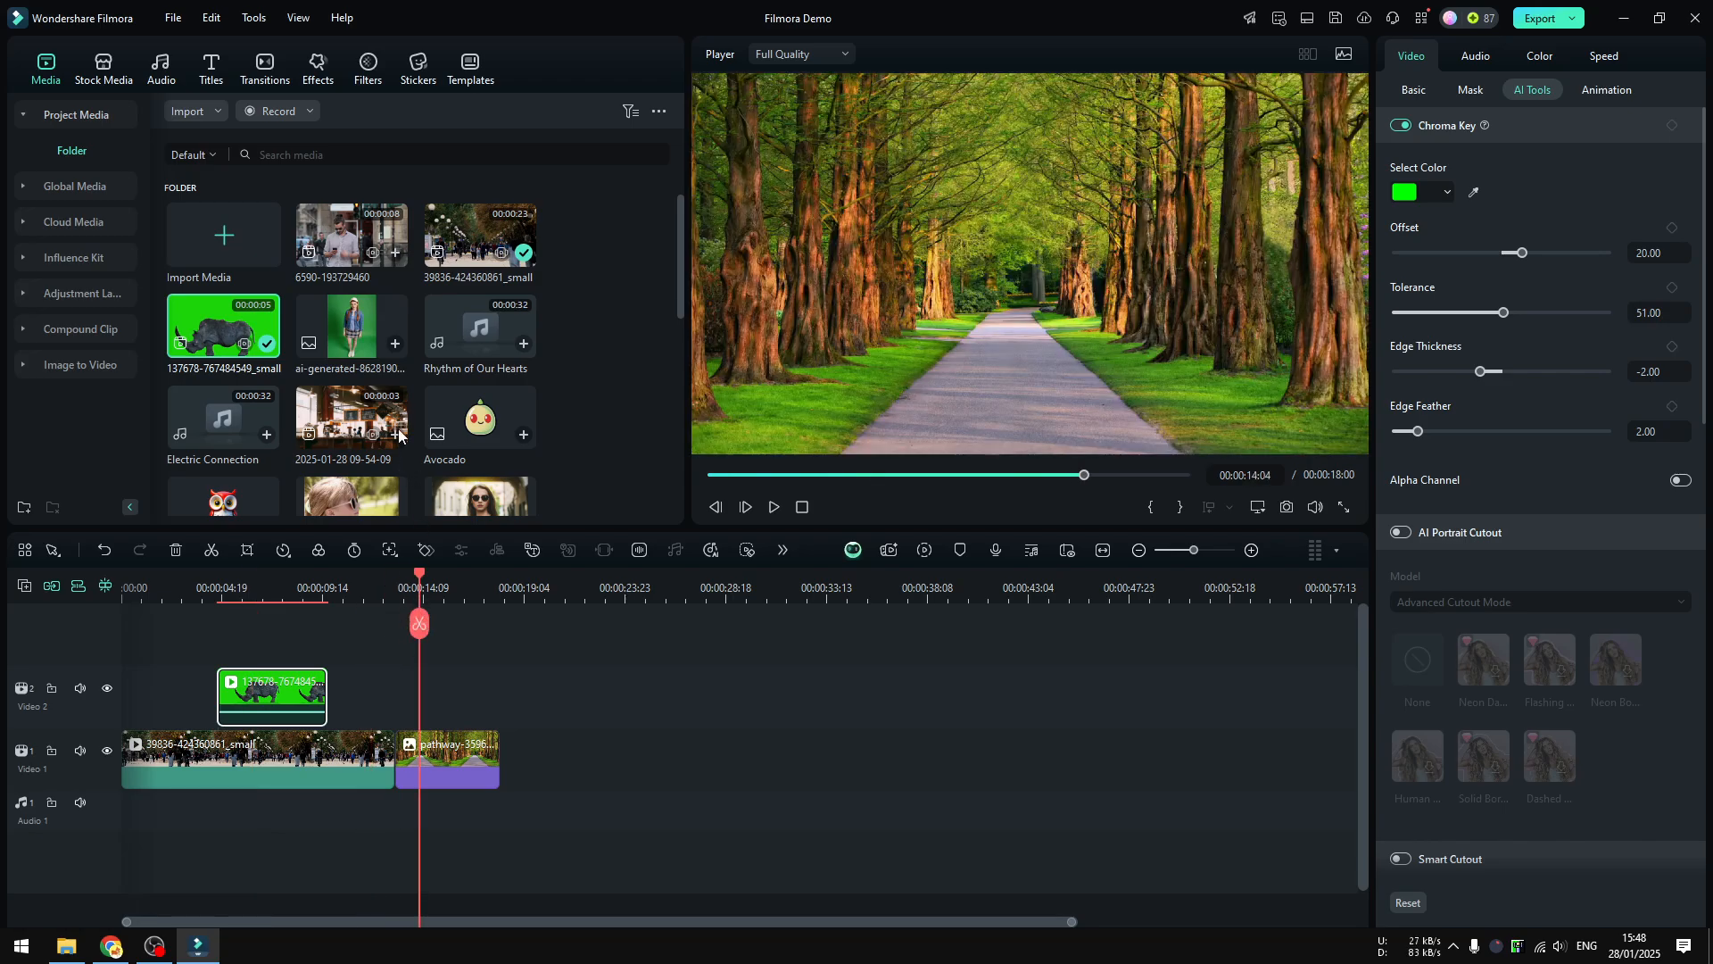
drag(357, 353, 442, 694)
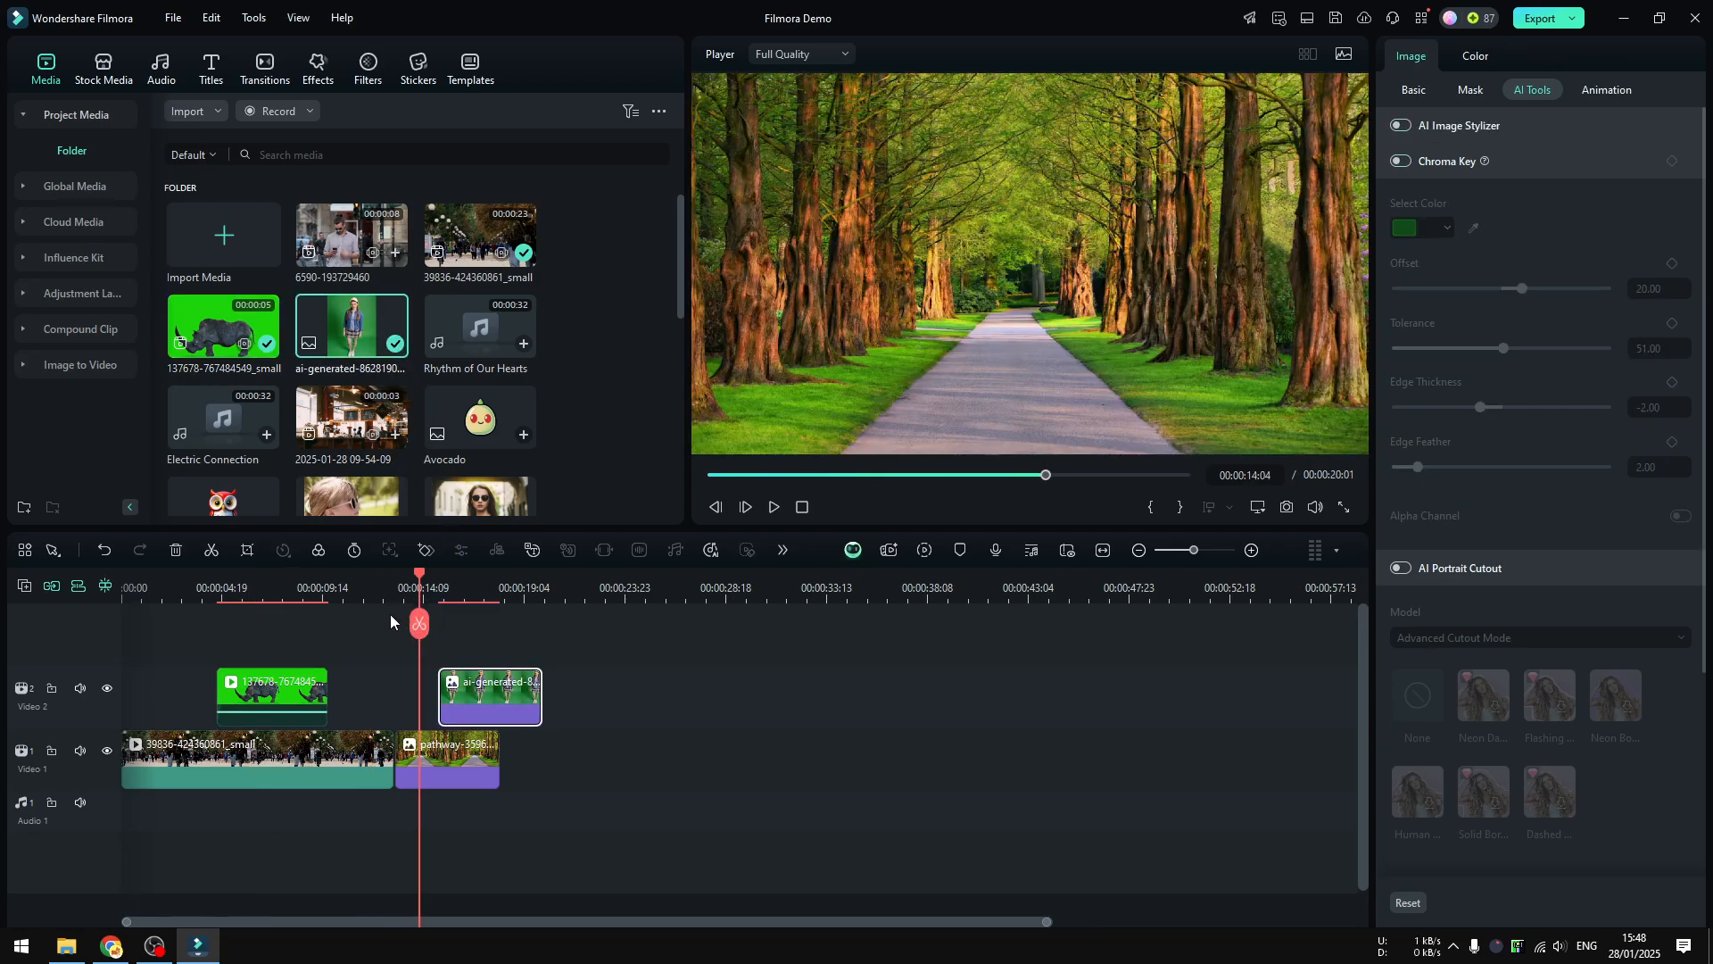
Enable Chroma Key on the woman image clip to remove its green background
drag(419, 622, 287, 675)
click(286, 676)
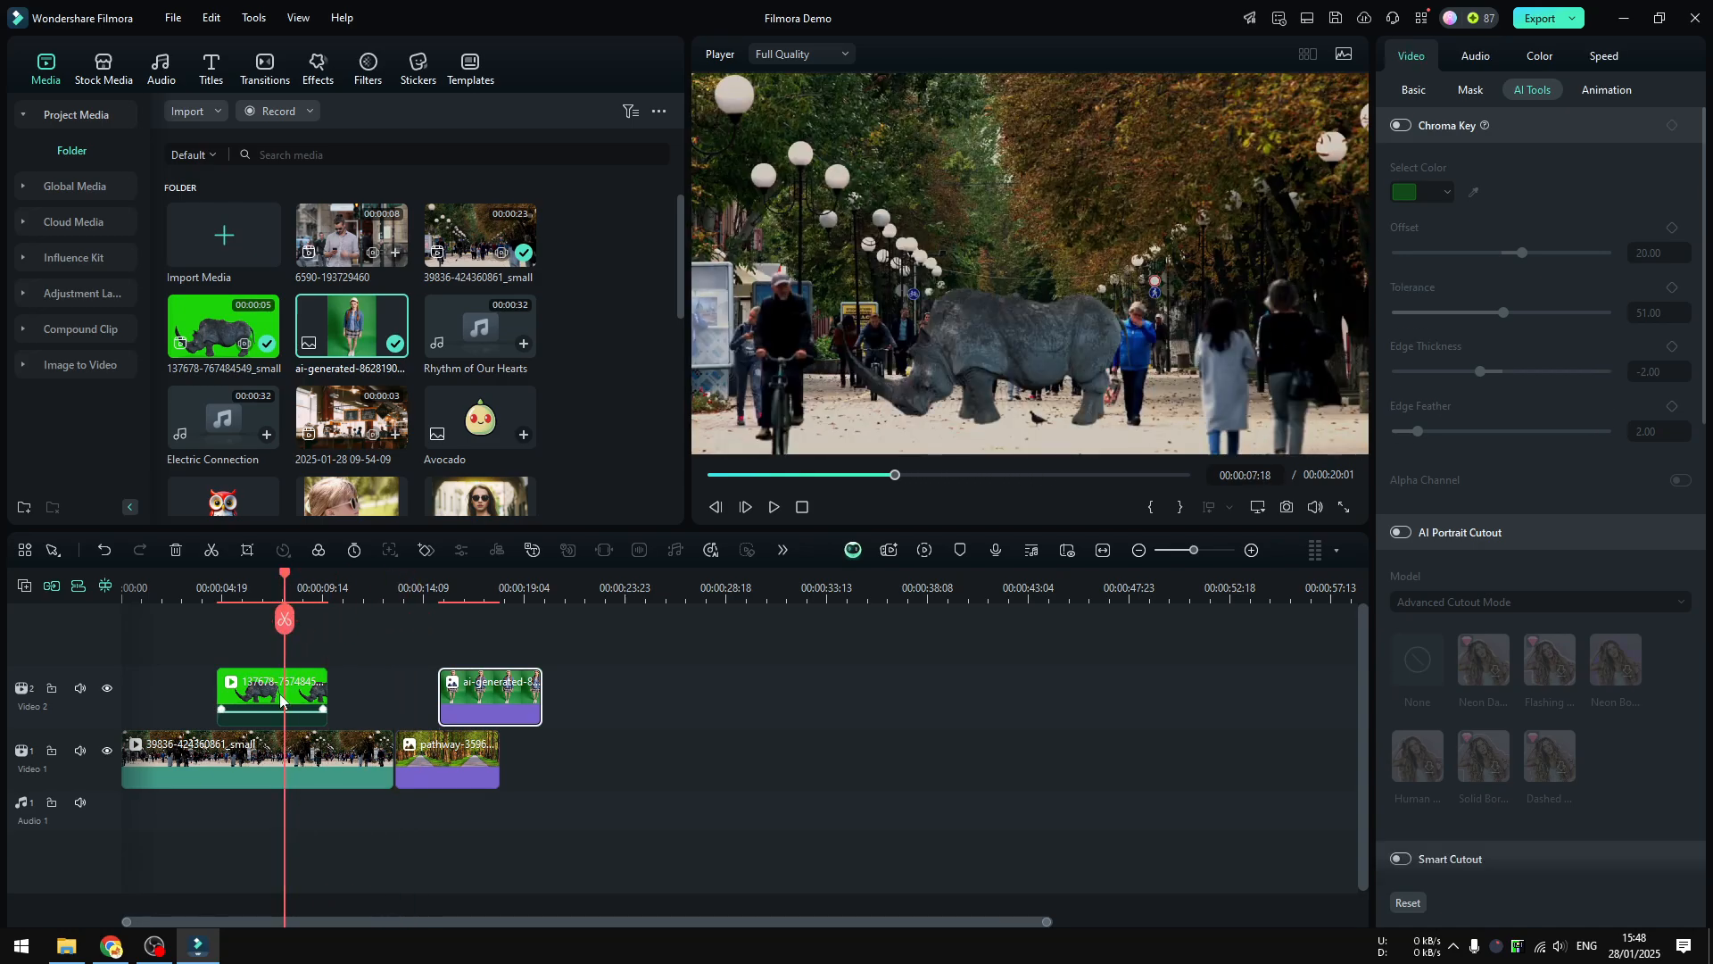
click(476, 591)
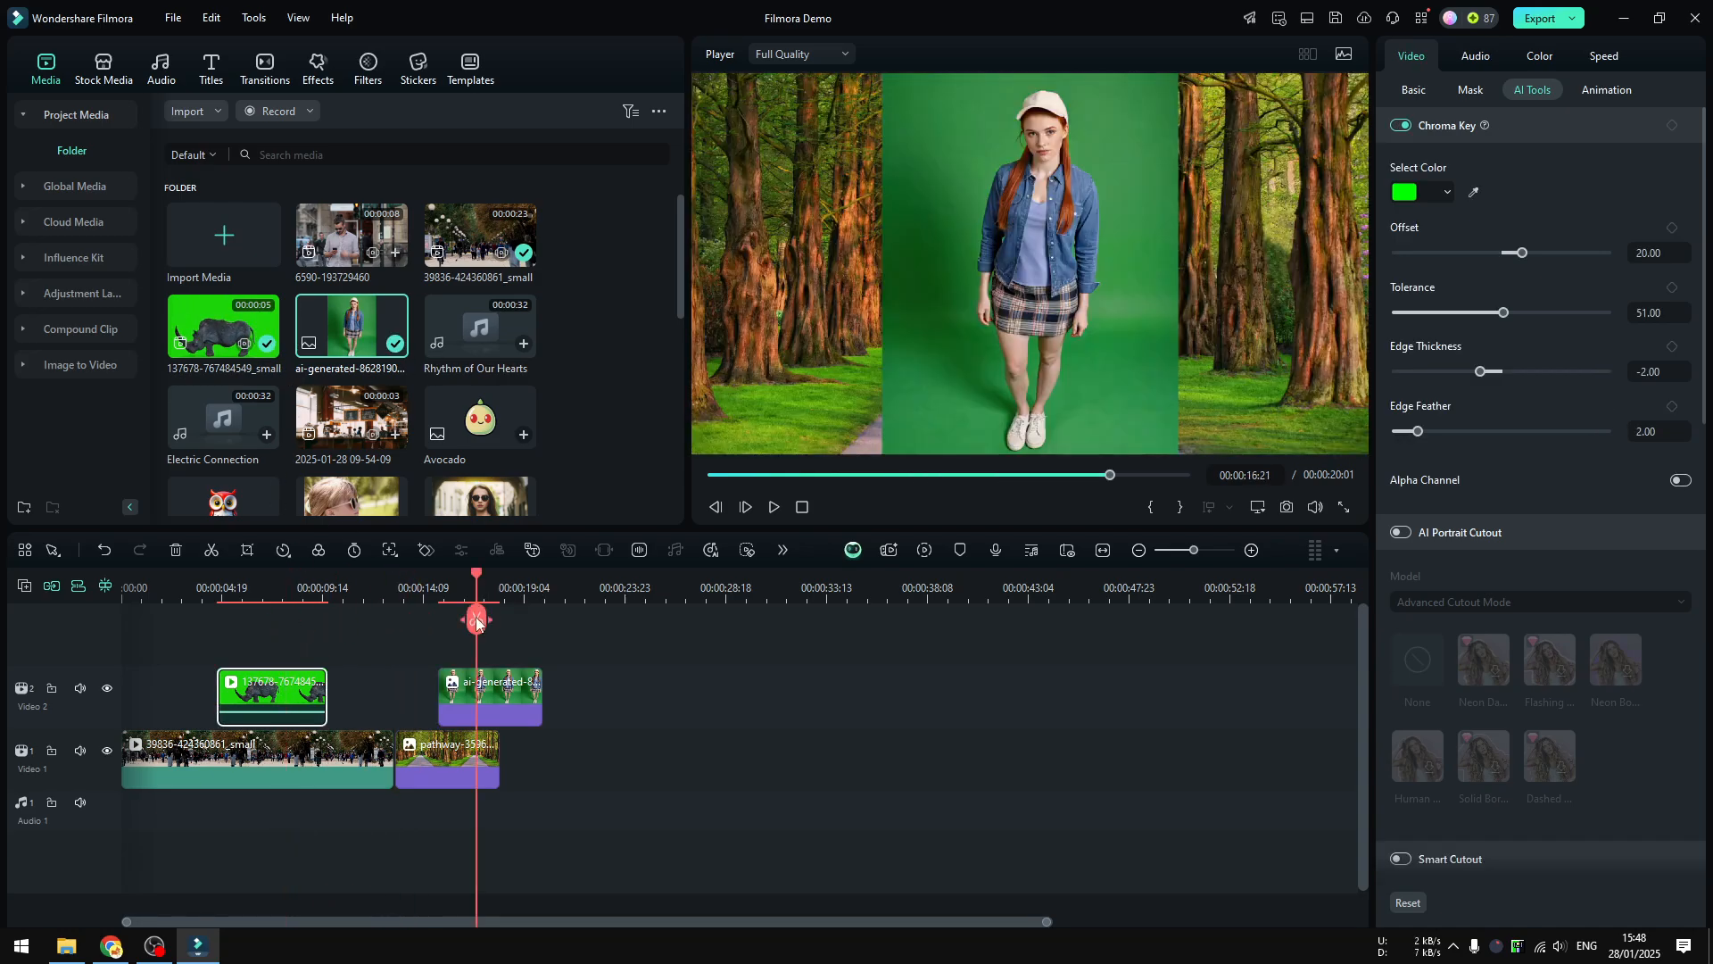
click(493, 686)
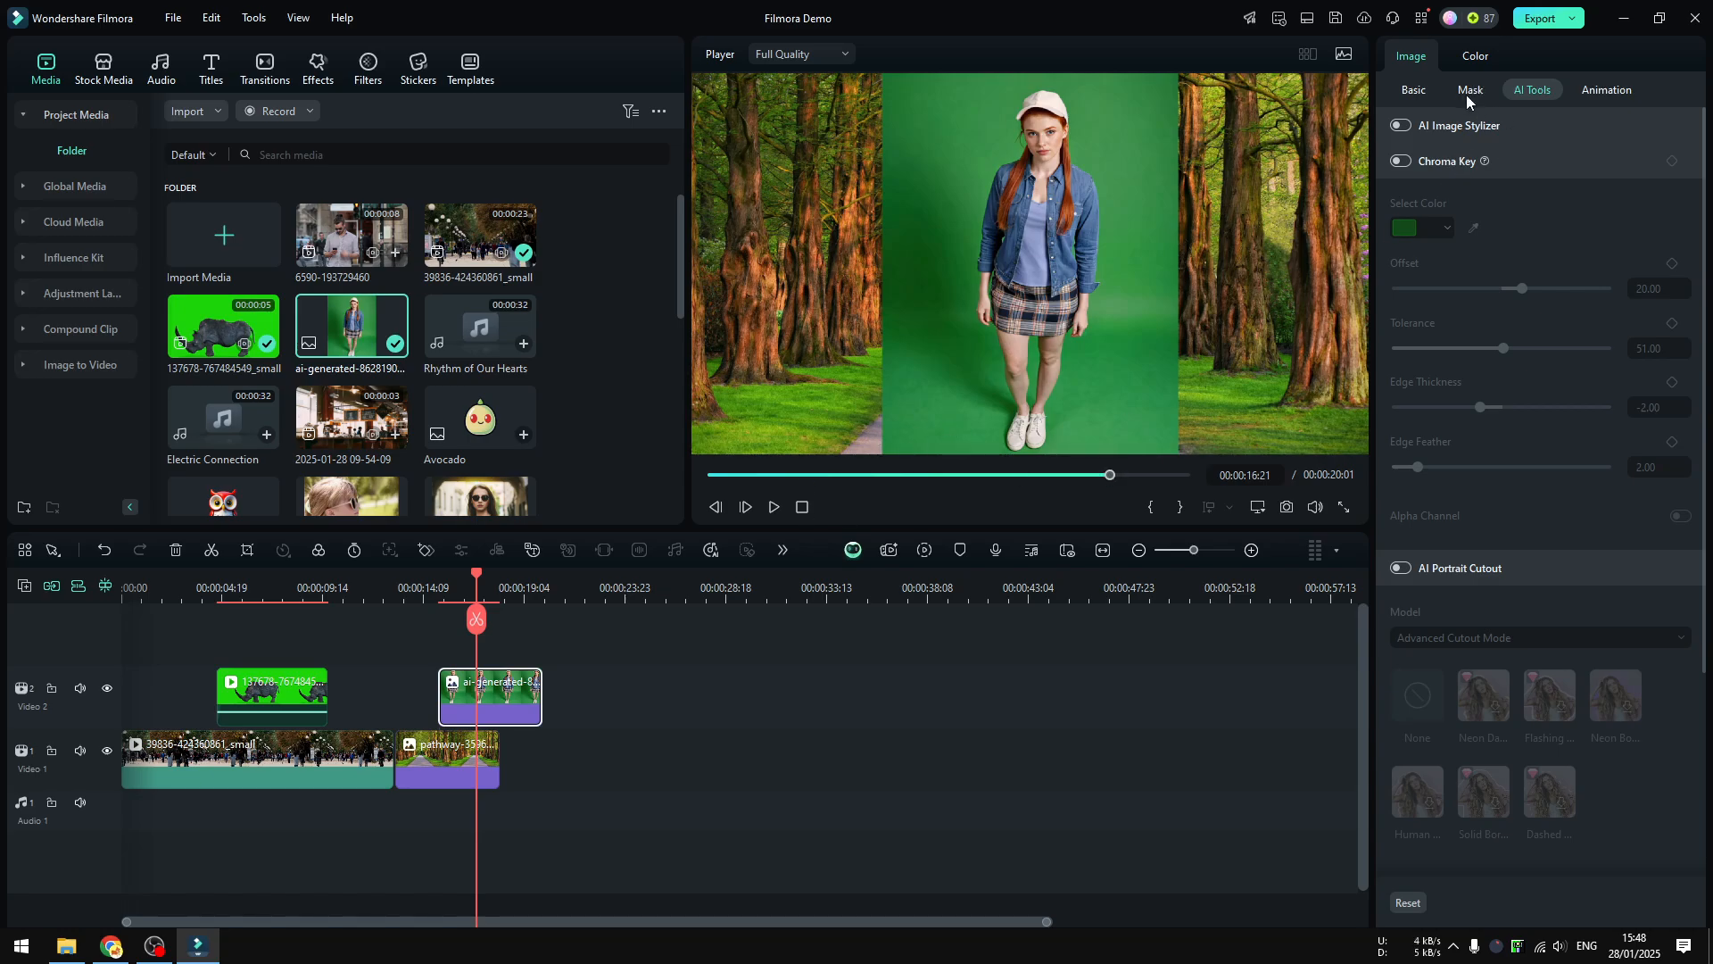
click(1407, 161)
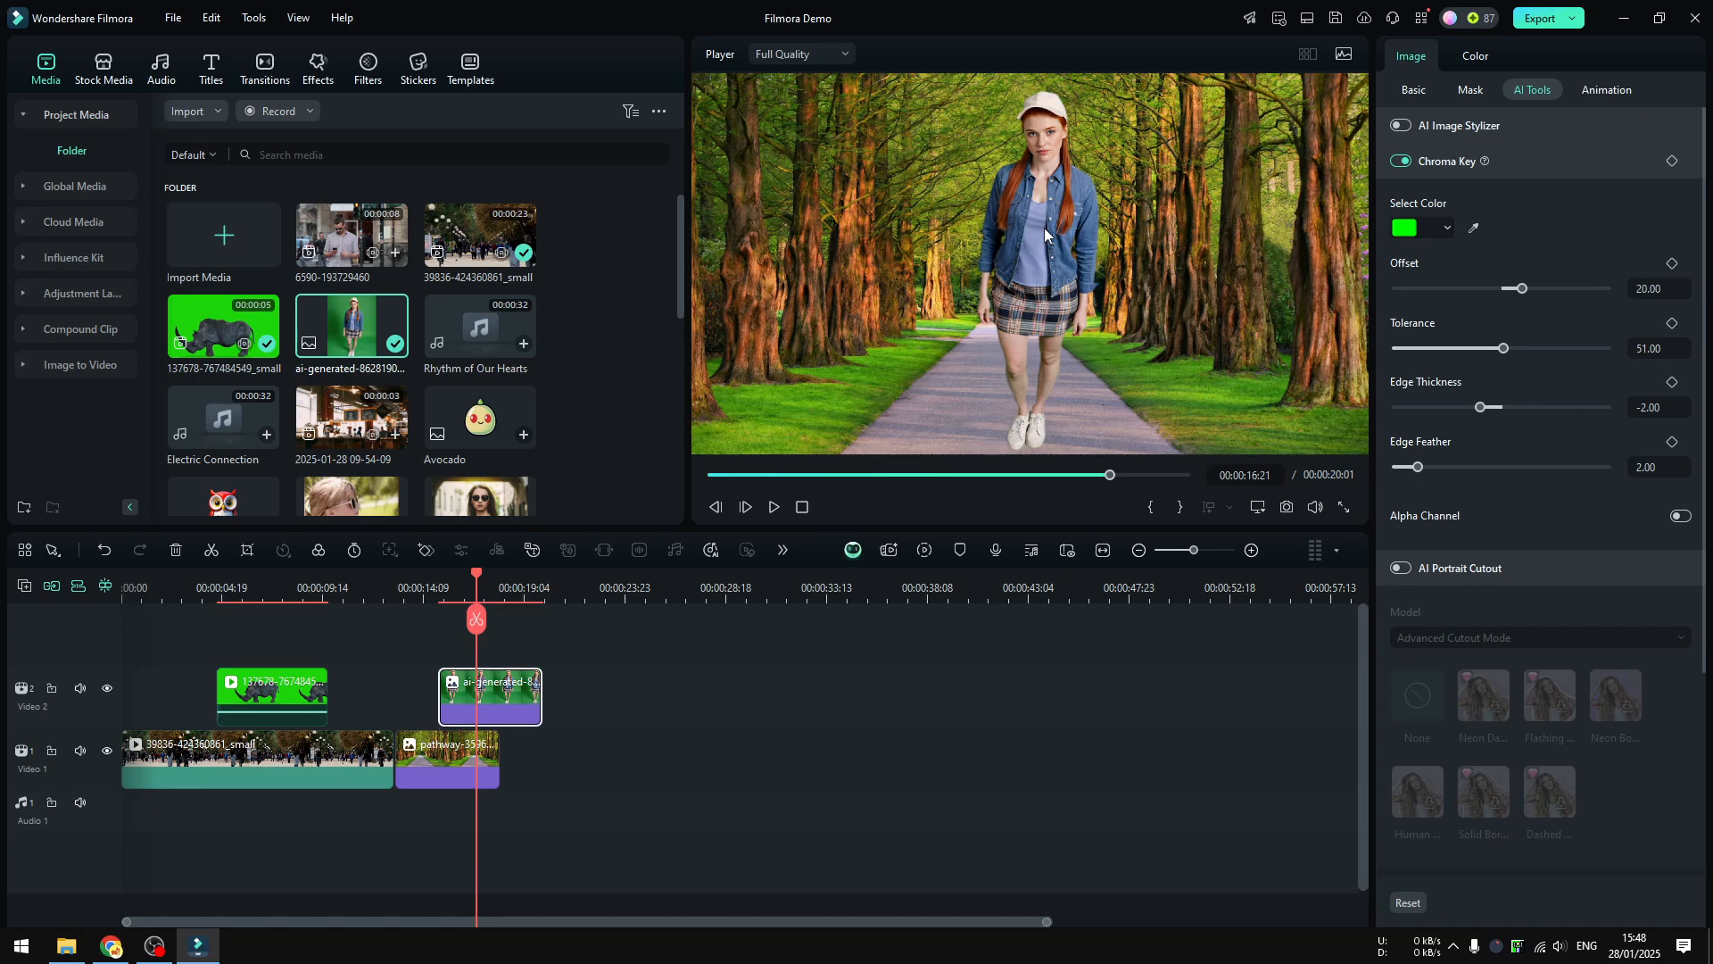
Shrink the woman image and centre her on the forest path, toggling Chroma Key off and on to compare
click(1085, 203)
drag(1180, 78, 1100, 178)
drag(1045, 256, 1122, 221)
click(1400, 161)
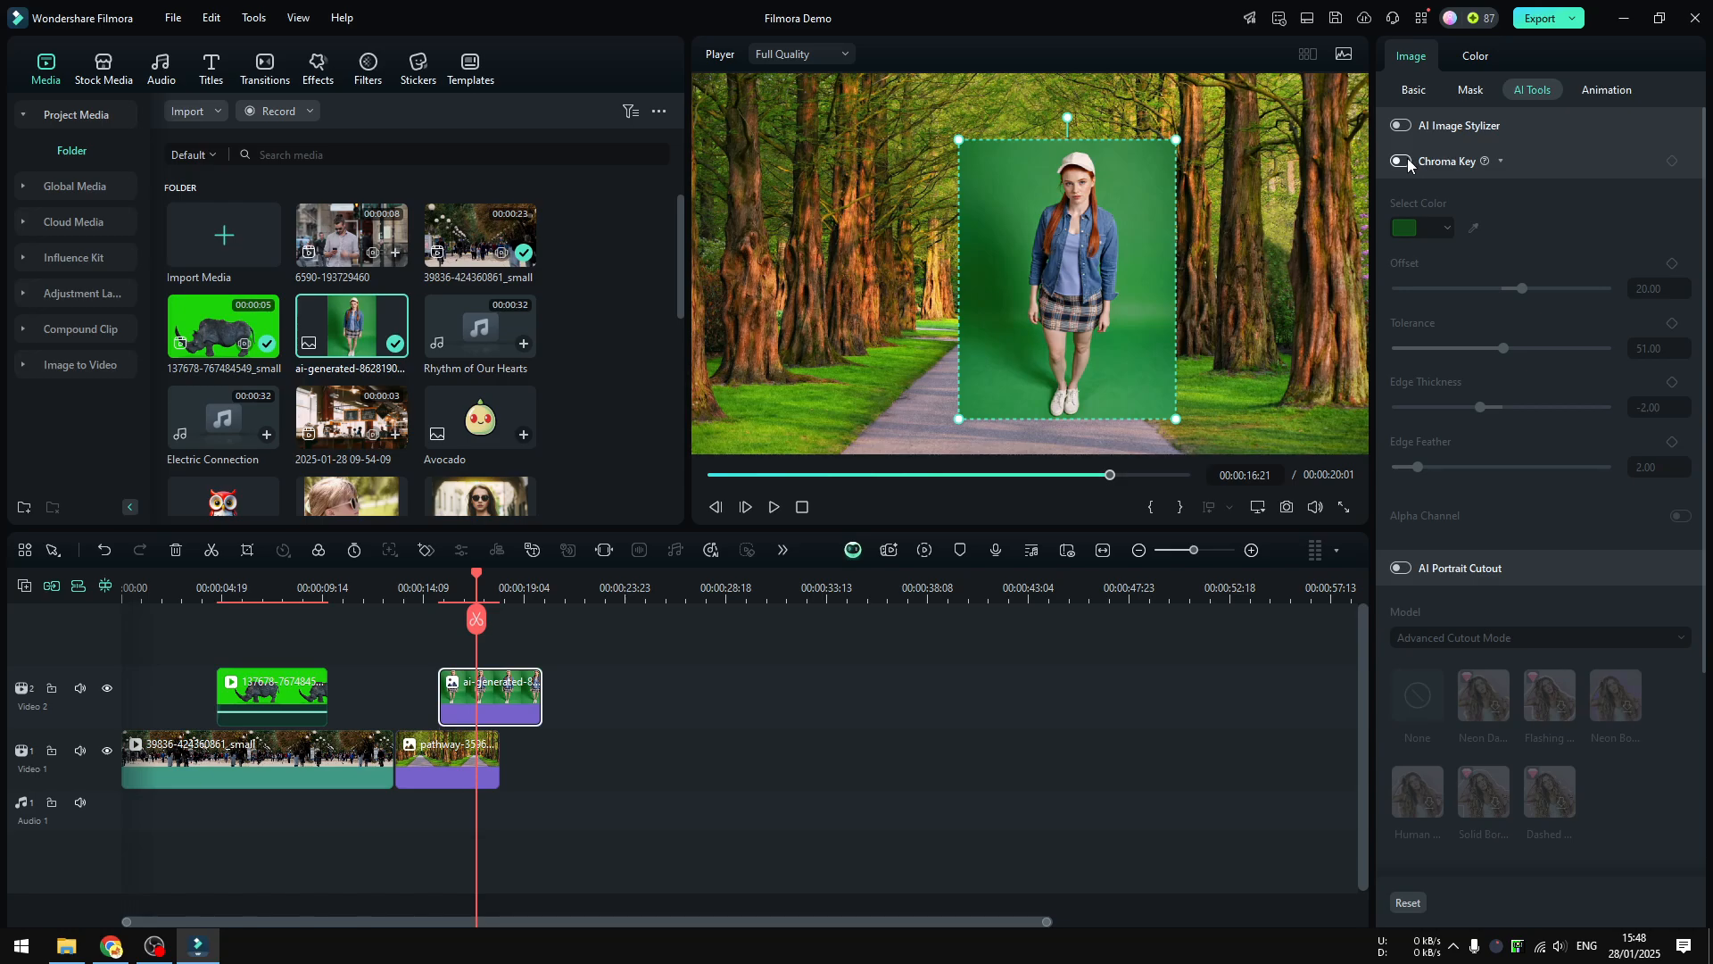
click(1406, 158)
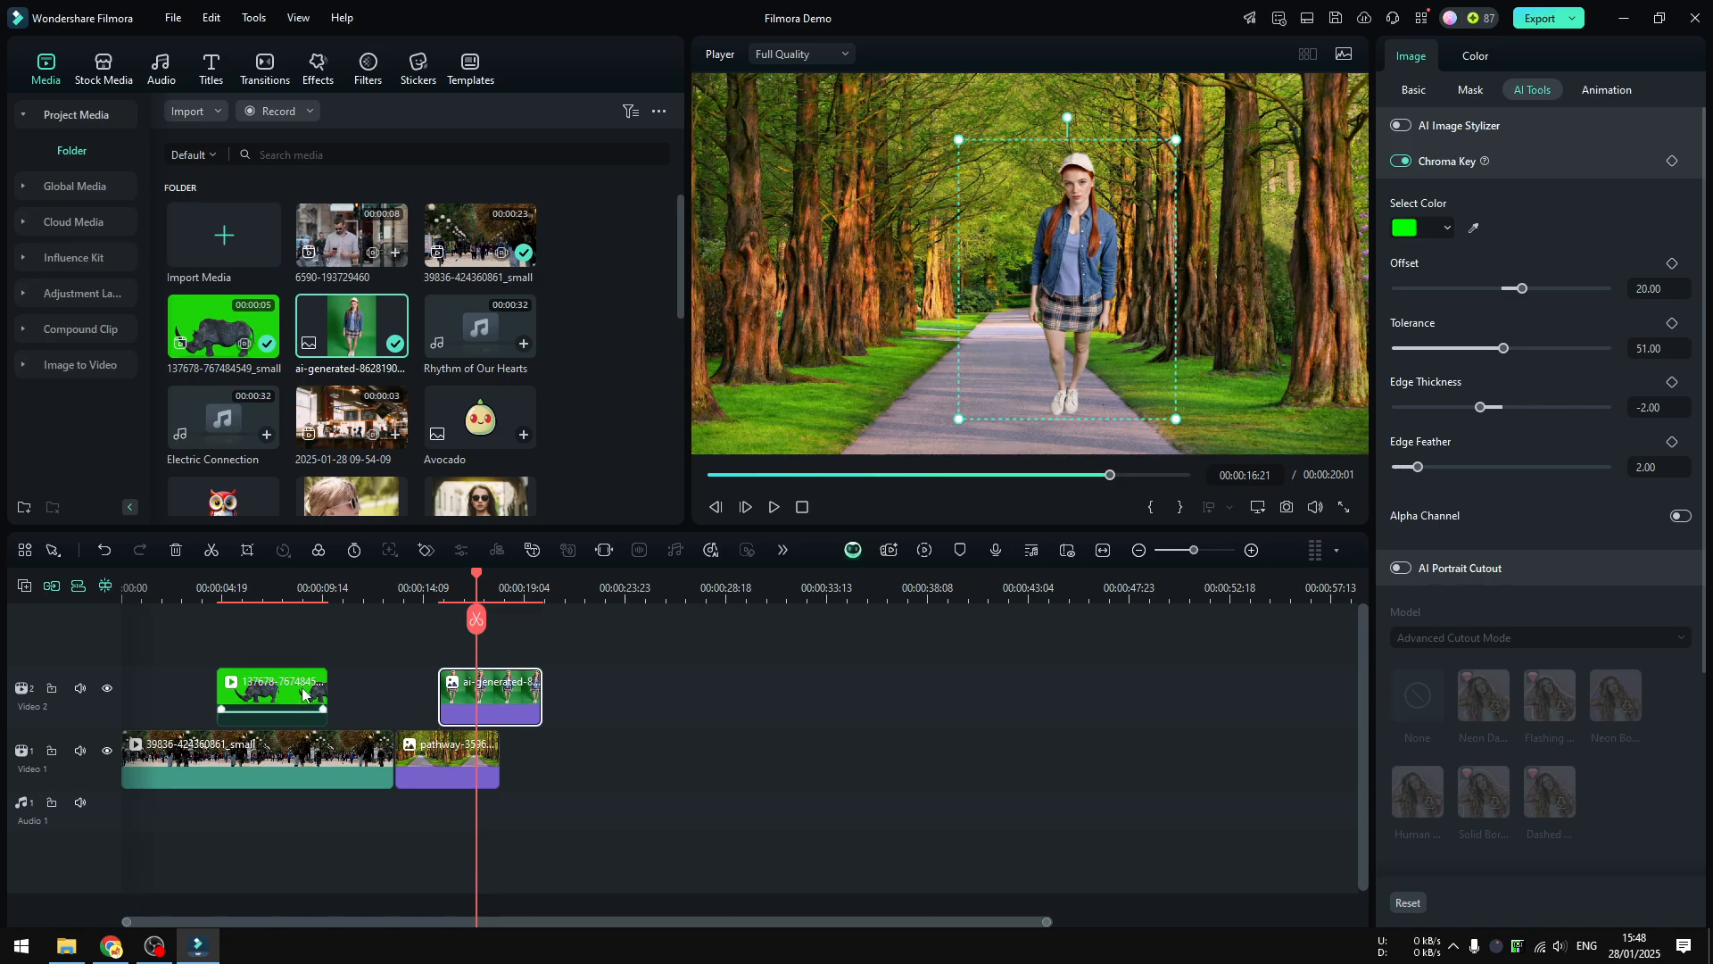
Move the woman image clip later on the second track to start at about 20 seconds
drag(495, 685, 617, 683)
click(423, 605)
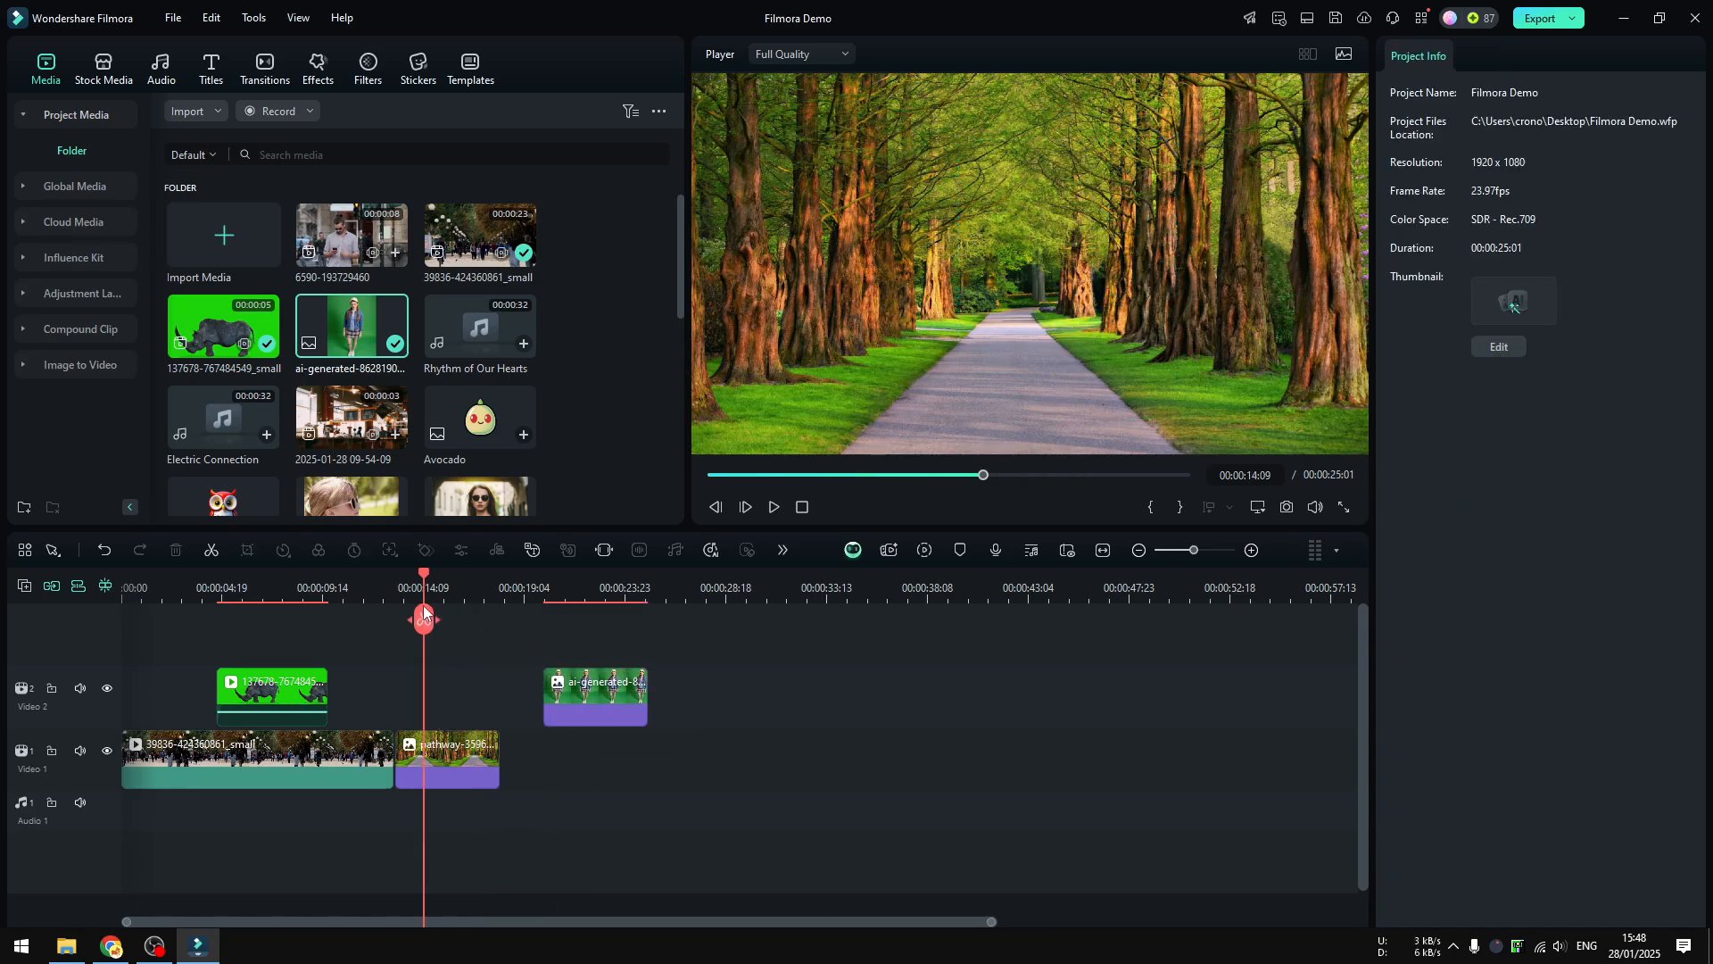
Add the man-with-phone clip to the second video track at about 10 seconds, above the forest path
click(398, 624)
drag(401, 626, 386, 626)
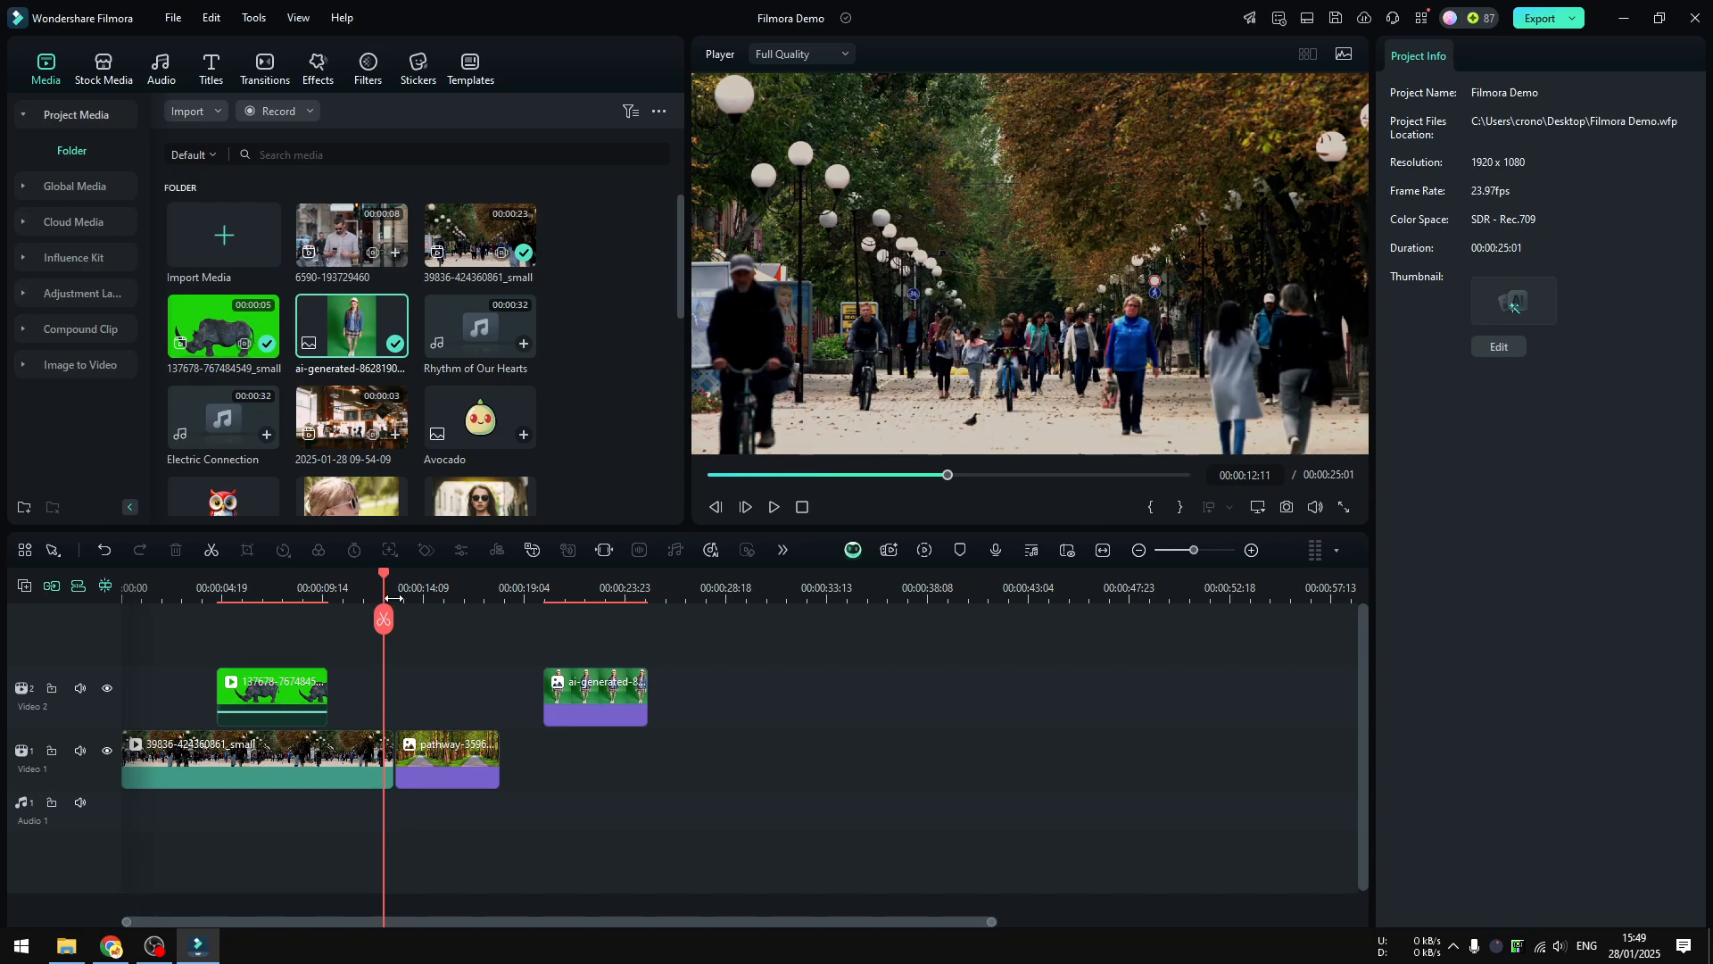
drag(353, 237, 367, 701)
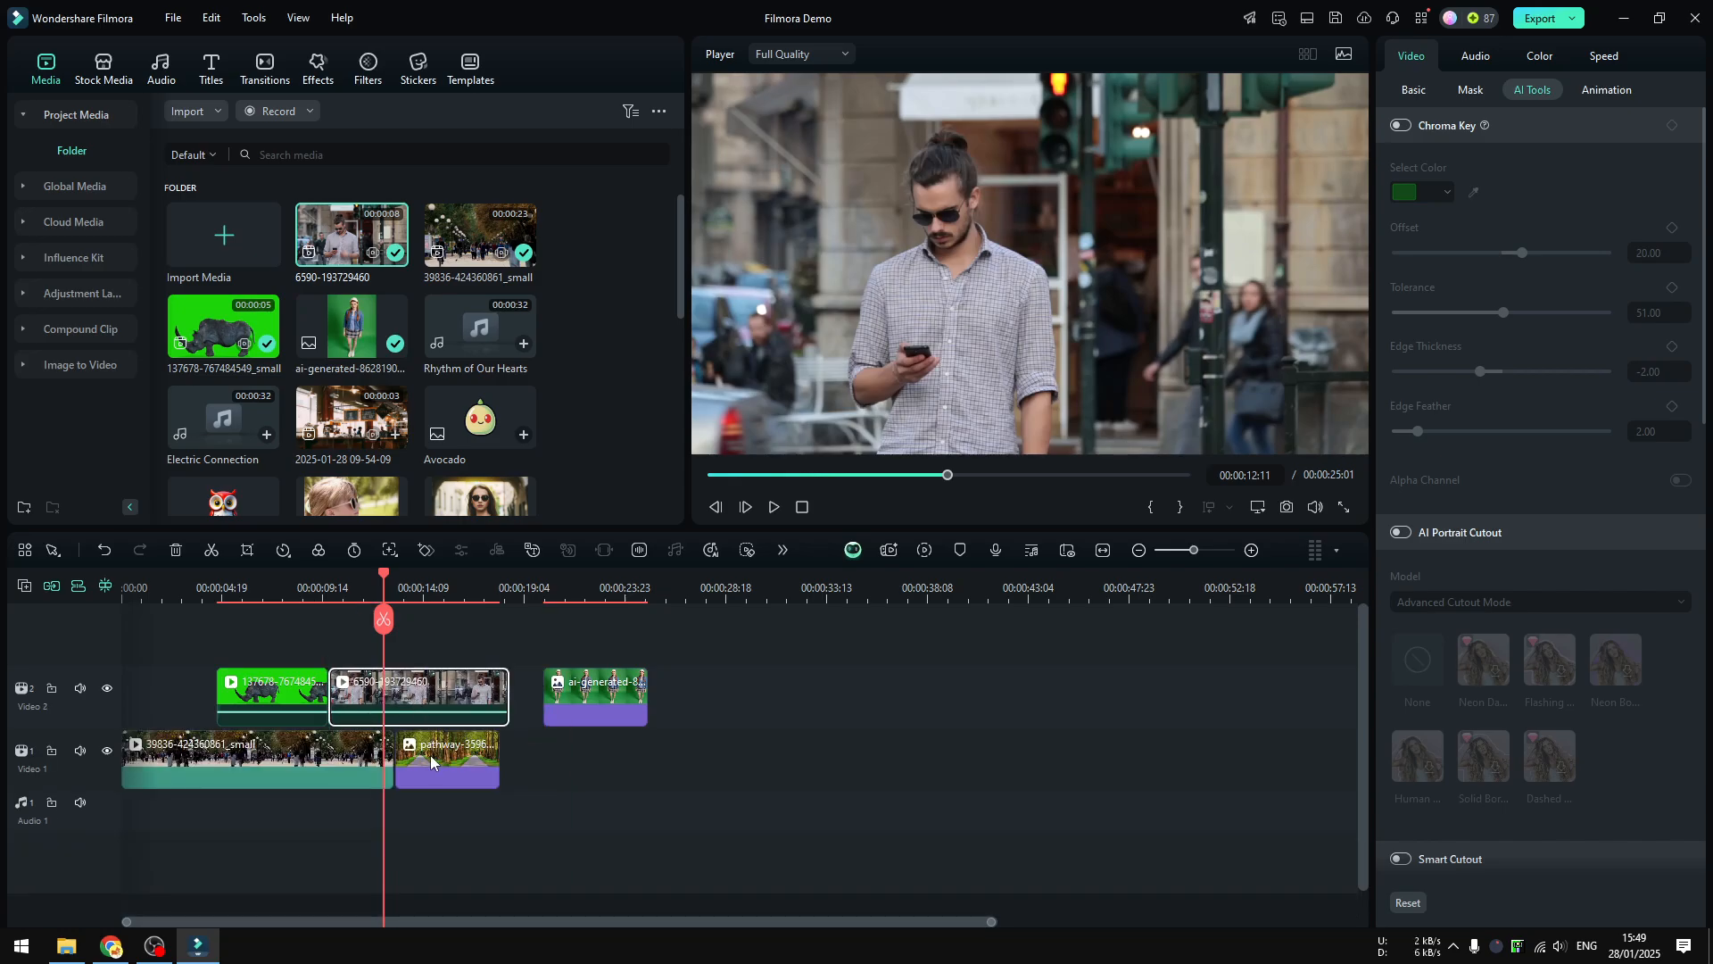
drag(385, 619, 417, 607)
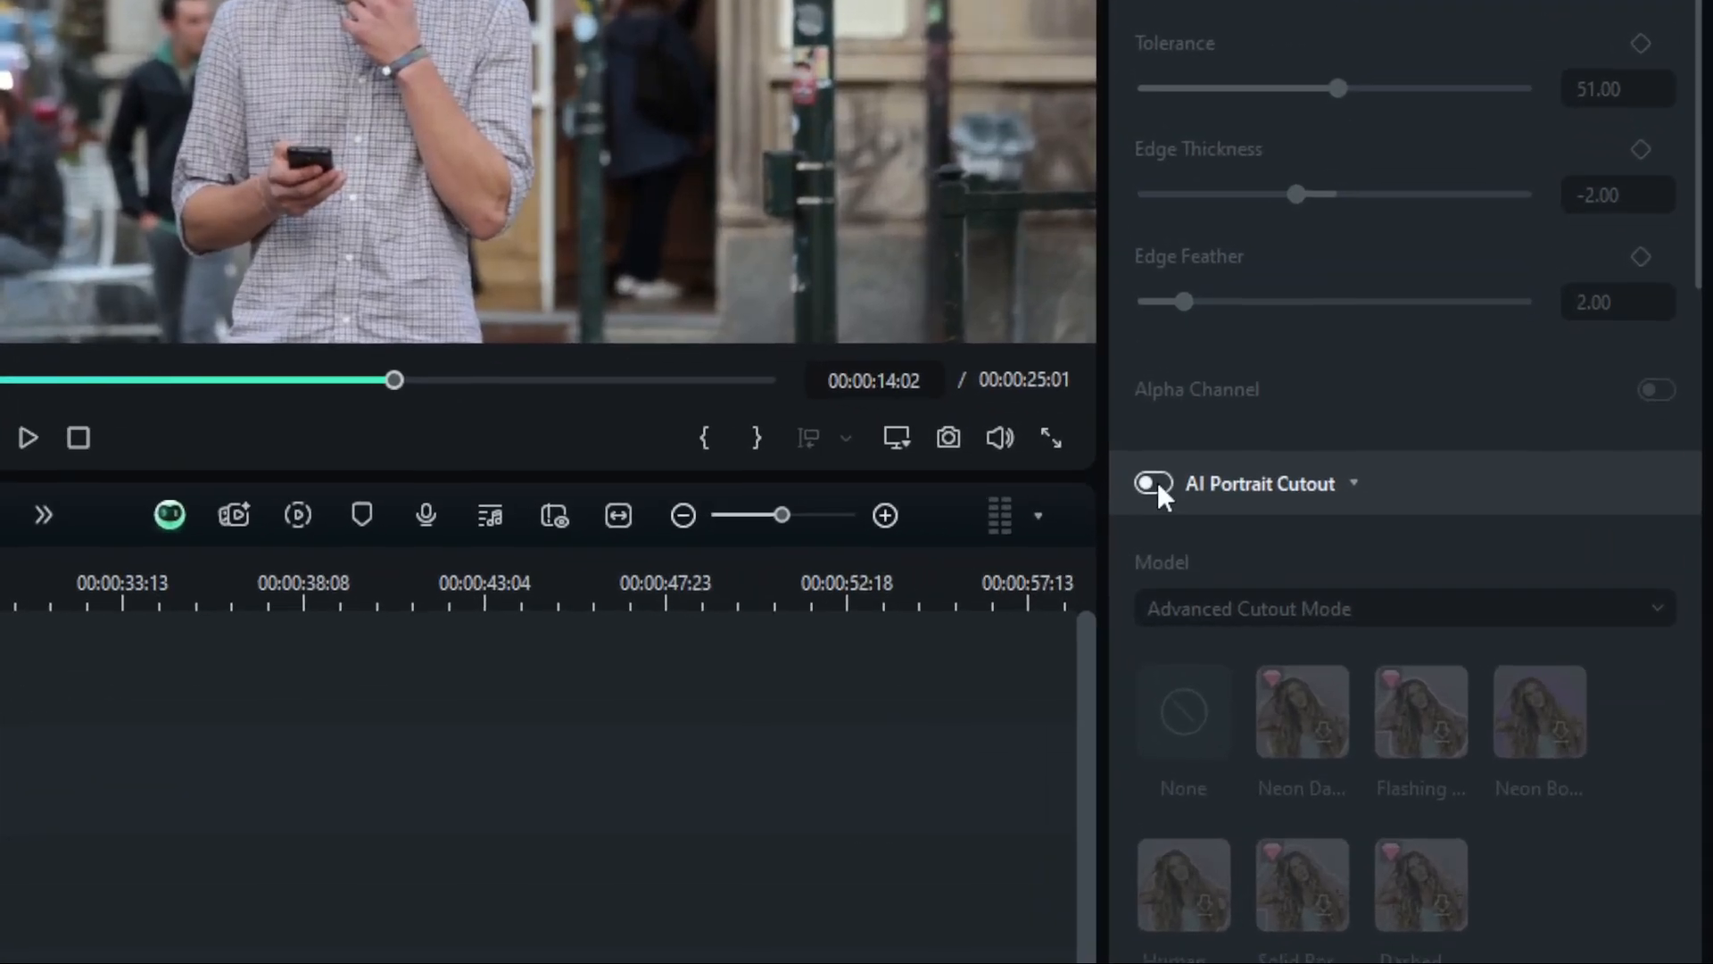
Enable AI Portrait Cutout on the man clip and play back the result
click(1401, 533)
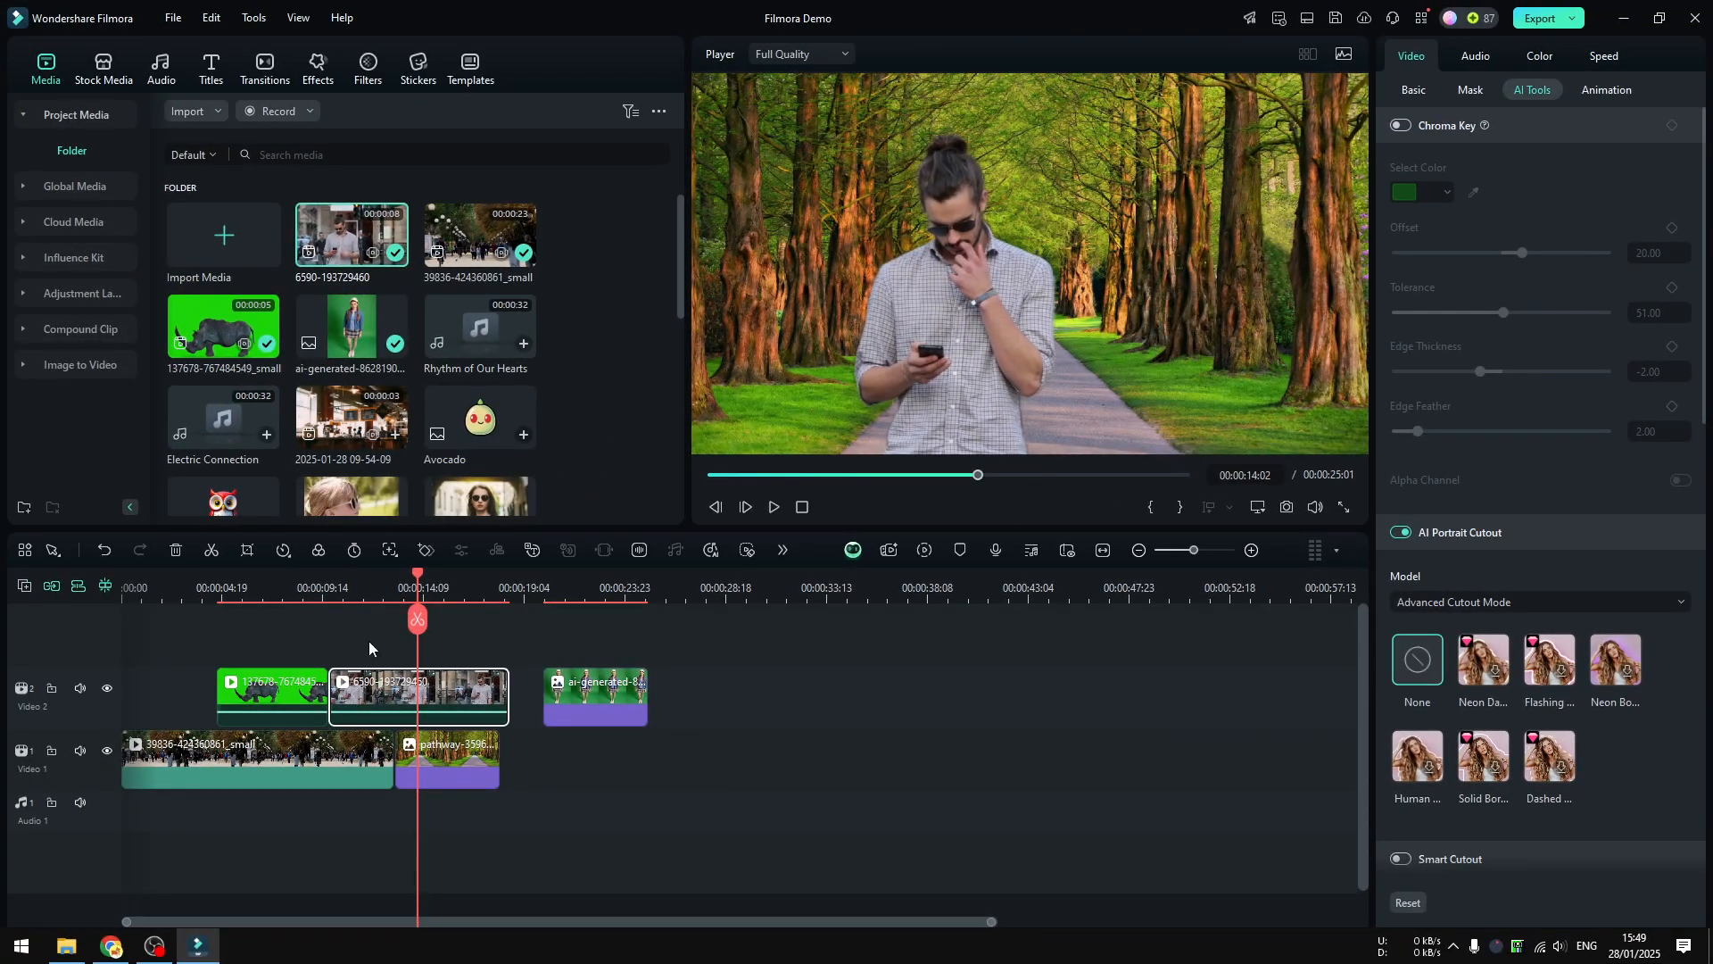
click(351, 589)
click(774, 507)
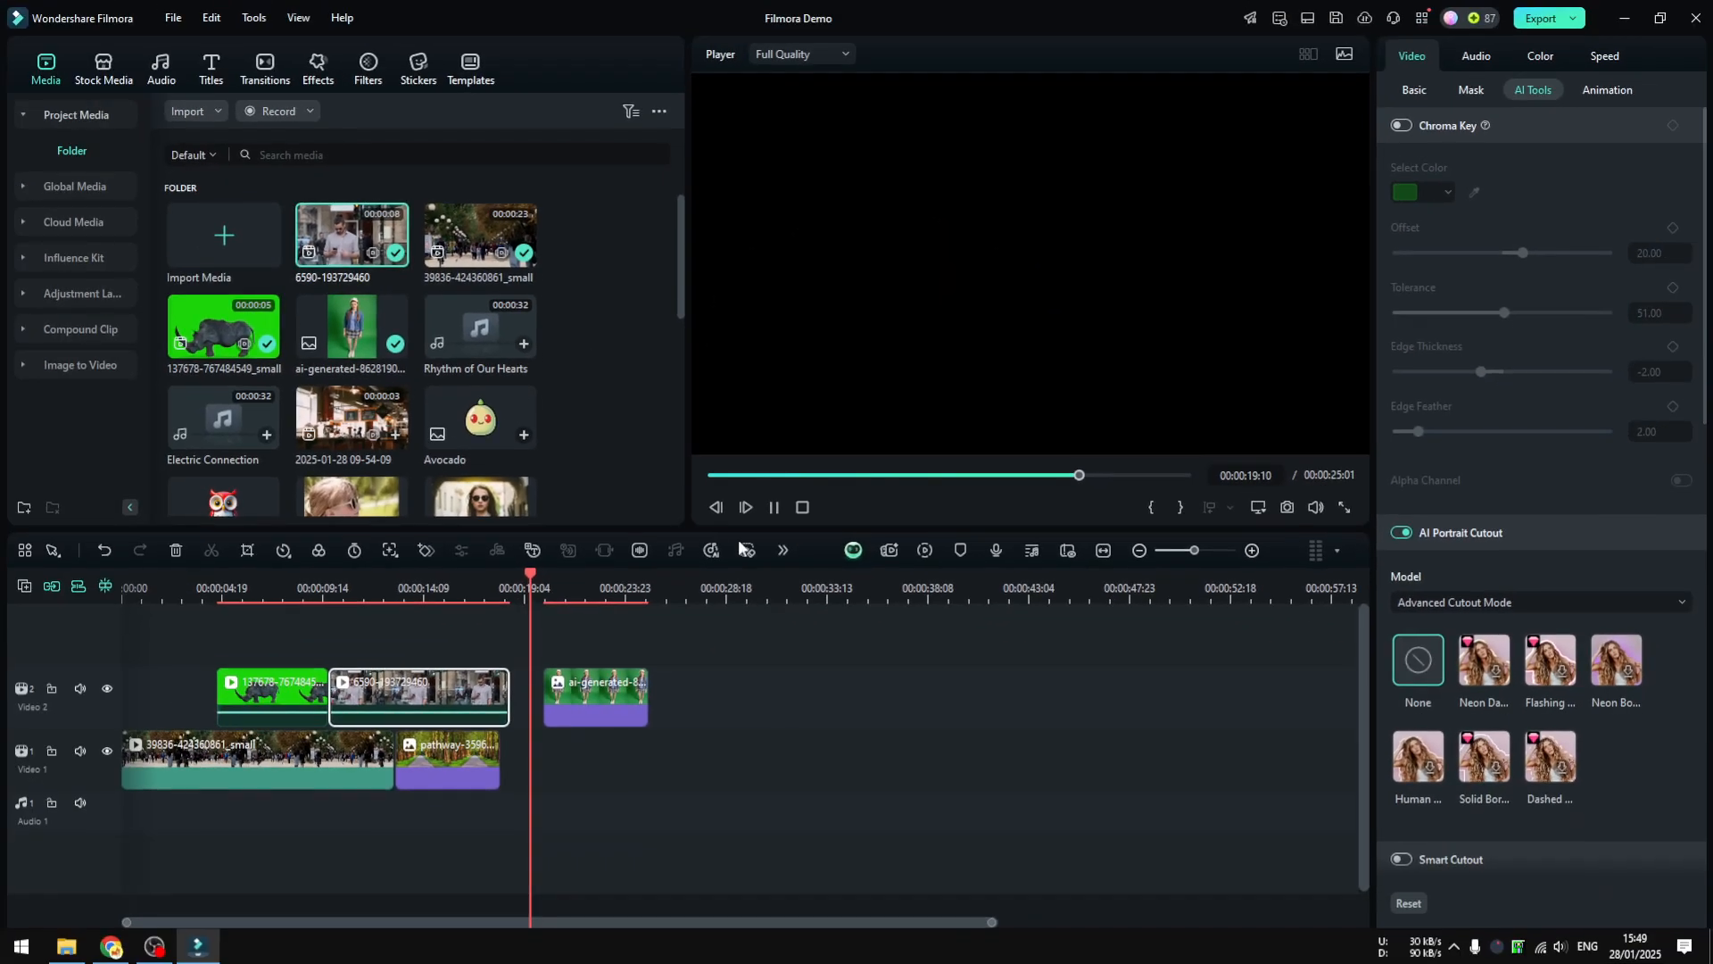
click(473, 592)
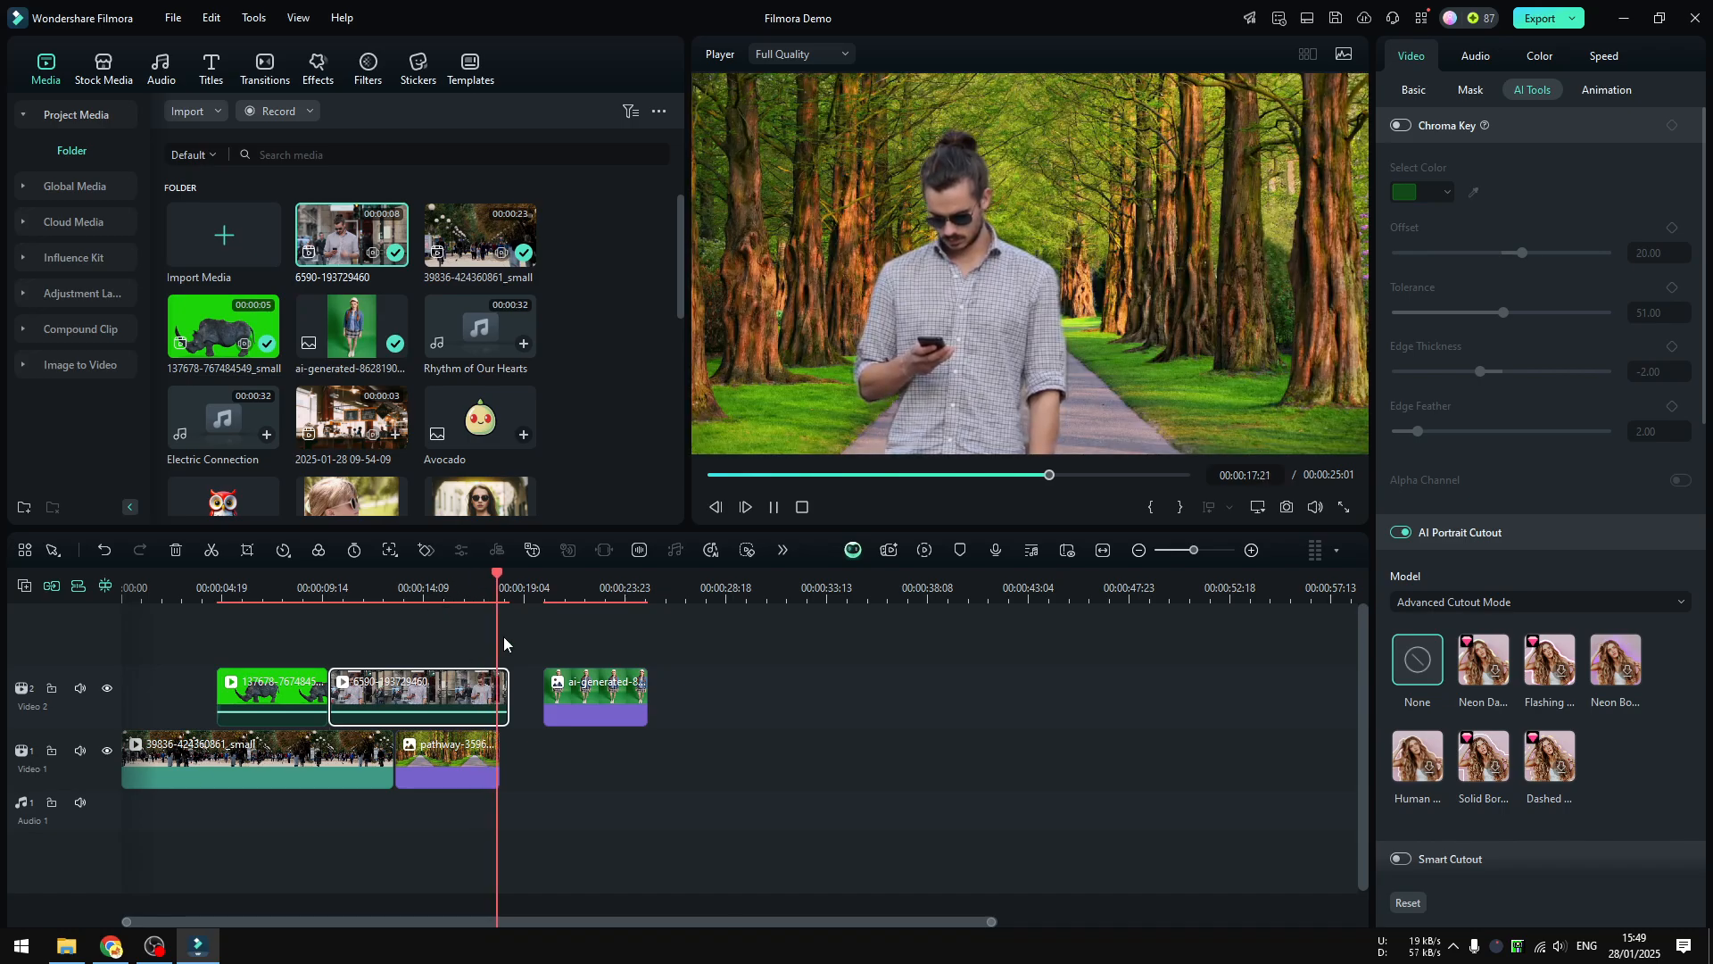